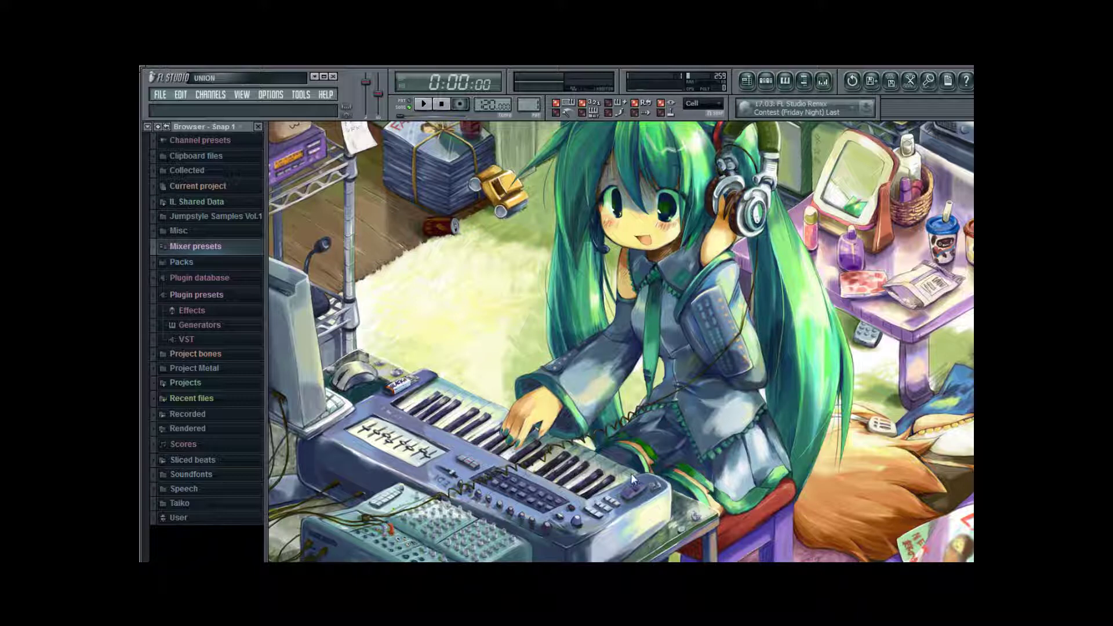
# Toggle the step sequencer, playlist, mixer and browser panels open and closed again
pyautogui.click(767, 86)
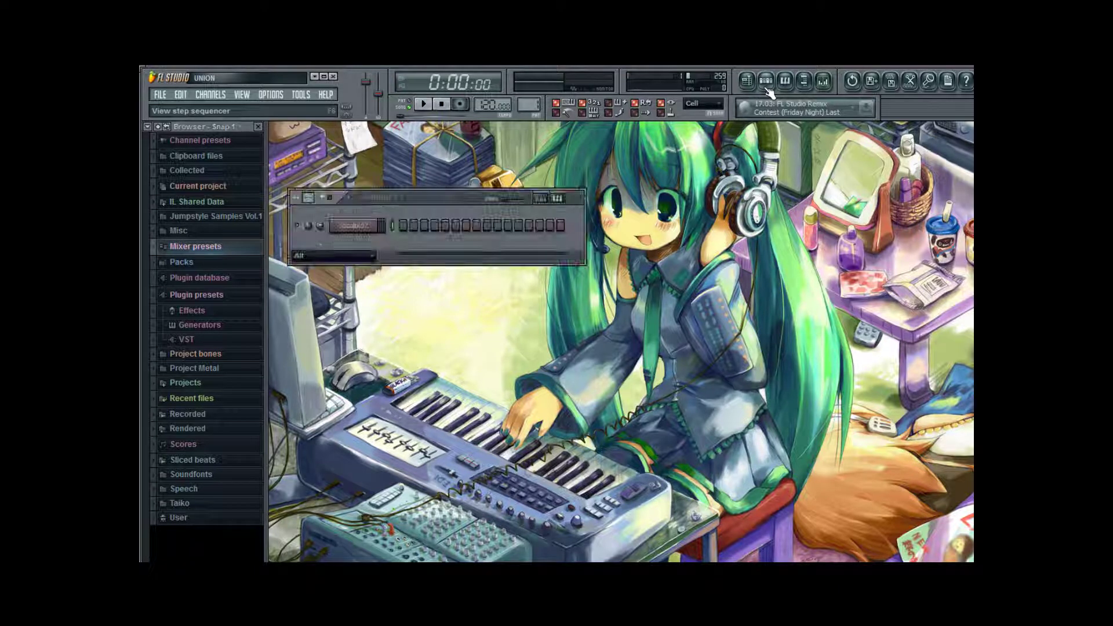
pyautogui.click(764, 86)
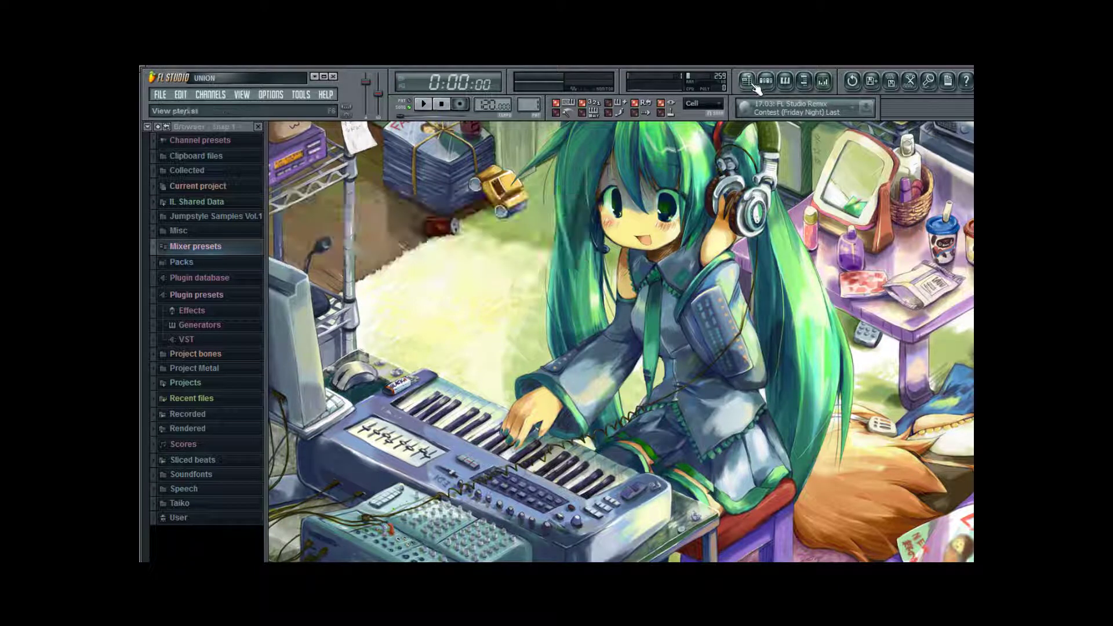
pyautogui.click(754, 84)
pyautogui.click(754, 84)
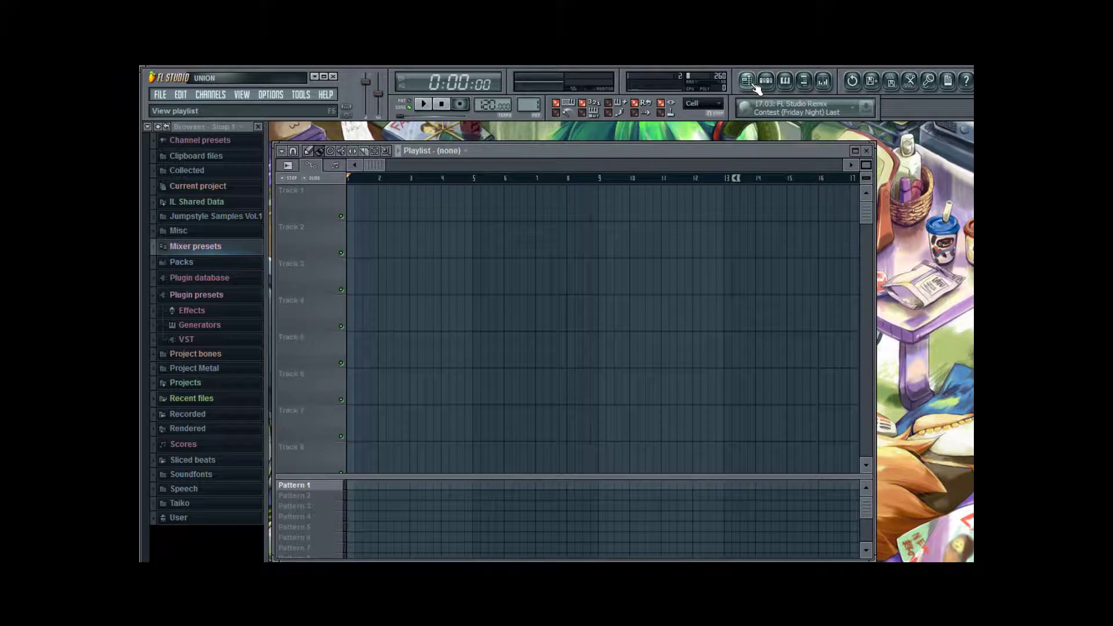
pyautogui.click(823, 81)
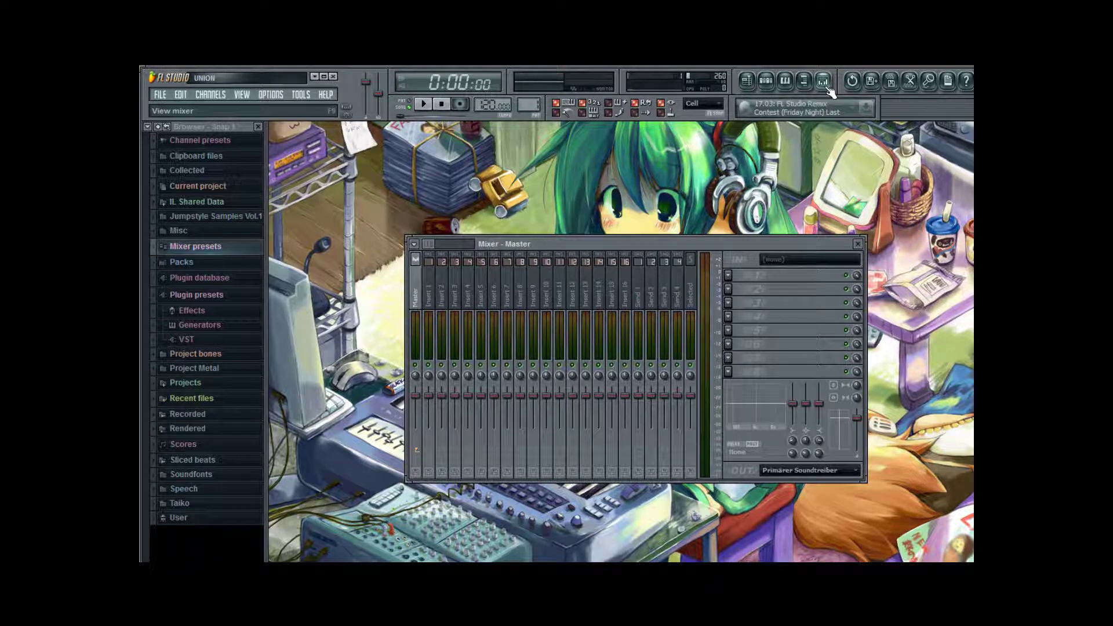
pyautogui.click(827, 86)
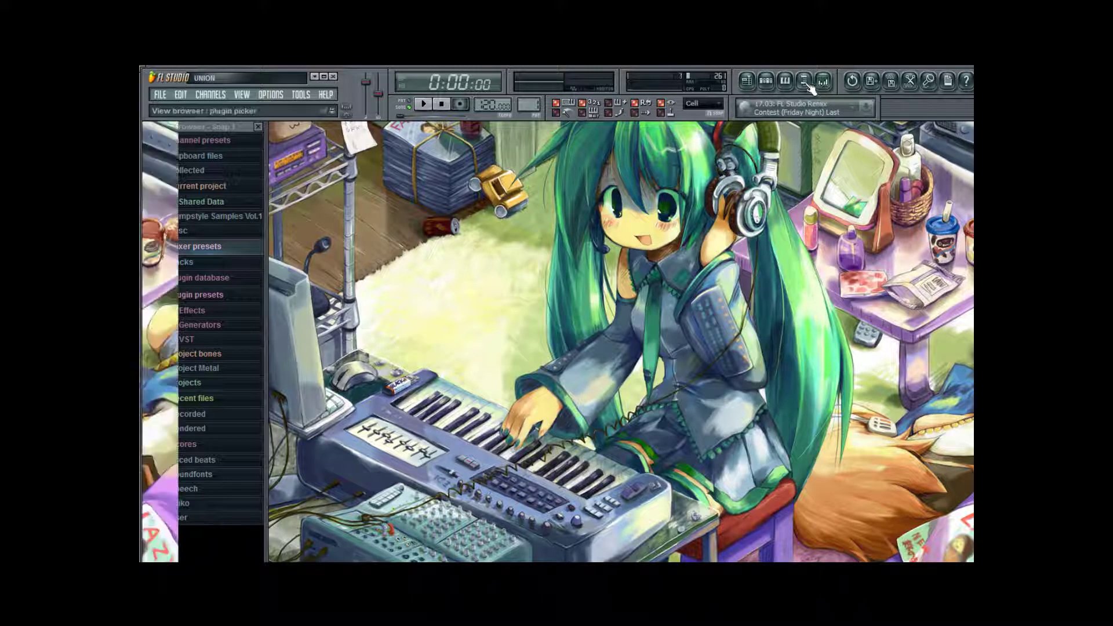
pyautogui.click(810, 86)
pyautogui.click(810, 85)
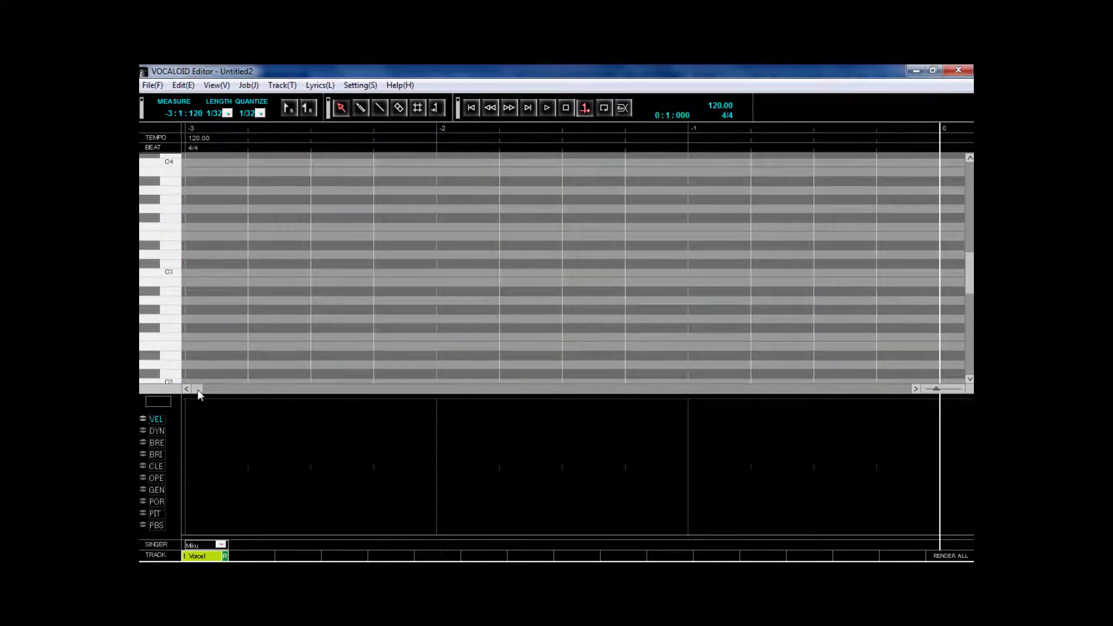
# Draw six notes in measures 1–2, rising from C3 to C4 and falling back to C3
pyautogui.moveTo(197, 388); pyautogui.dragTo(280, 404)
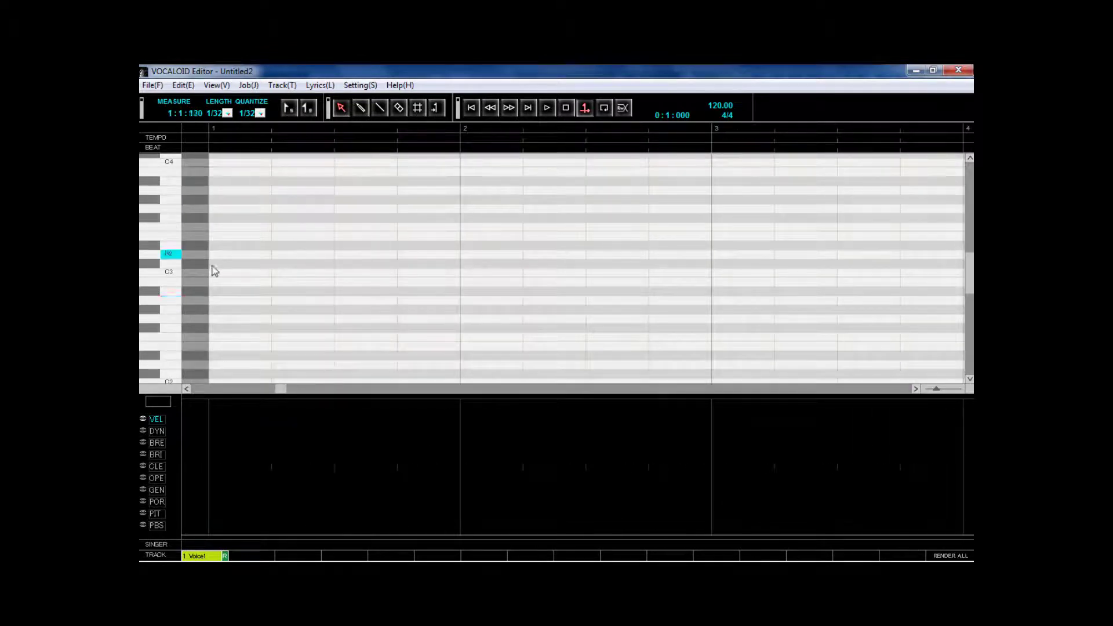
pyautogui.click(360, 109)
pyautogui.moveTo(214, 270)
pyautogui.mouseDown()
pyautogui.moveTo(278, 279)
pyautogui.moveTo(327, 237)
pyautogui.moveTo(394, 213)
pyautogui.mouseUp()
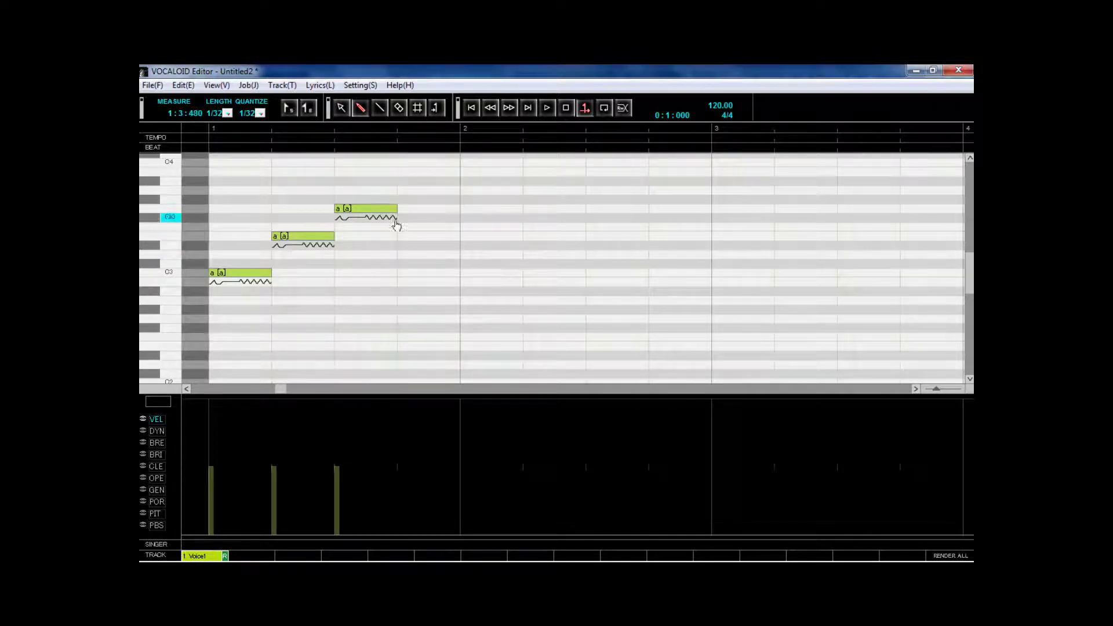
pyautogui.moveTo(398, 160); pyautogui.dragTo(462, 162)
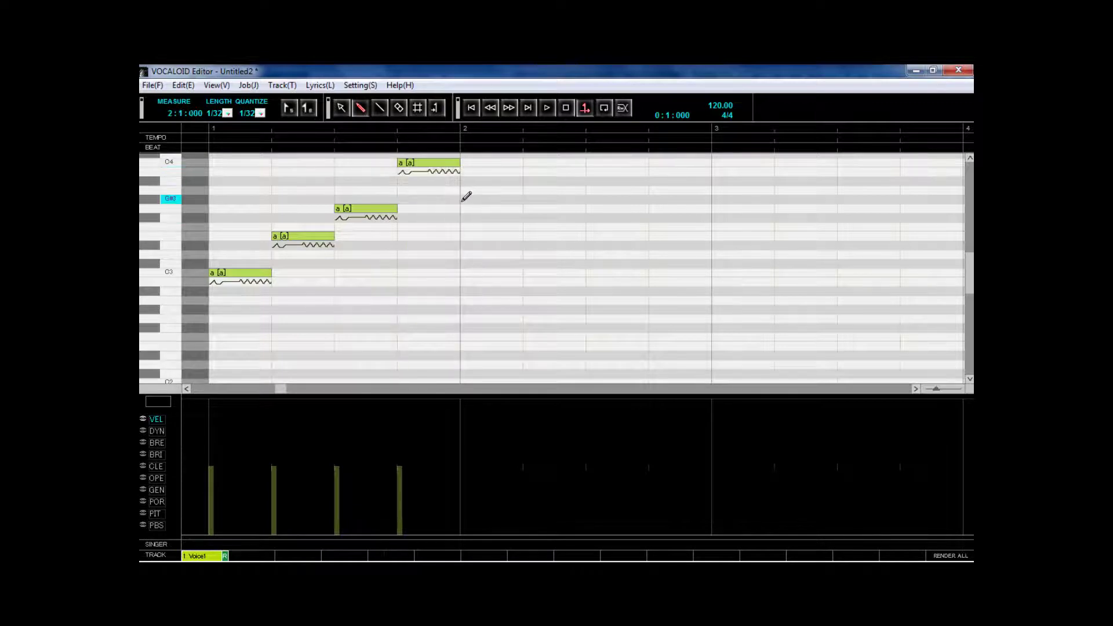
pyautogui.moveTo(462, 209); pyautogui.dragTo(524, 209)
pyautogui.moveTo(527, 274); pyautogui.dragTo(589, 274)
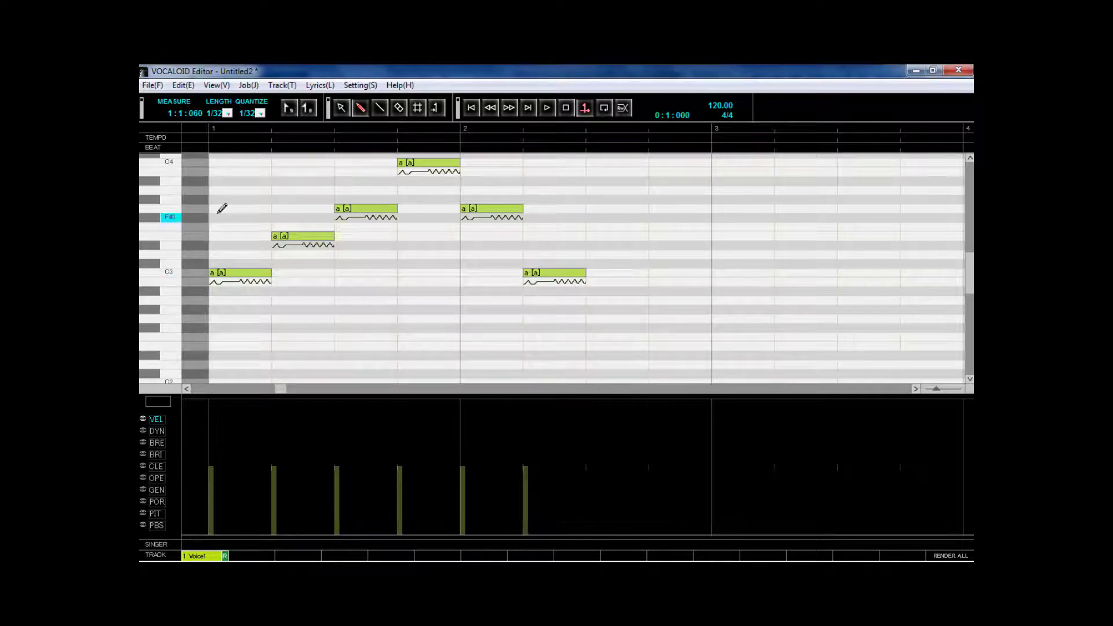
pyautogui.doubleClick(256, 273)
# Give the first five notes the lyrics fu, ru, ti, ru and pu
pyautogui.write('fu')
pyautogui.press('Tab')
pyautogui.write('ru')
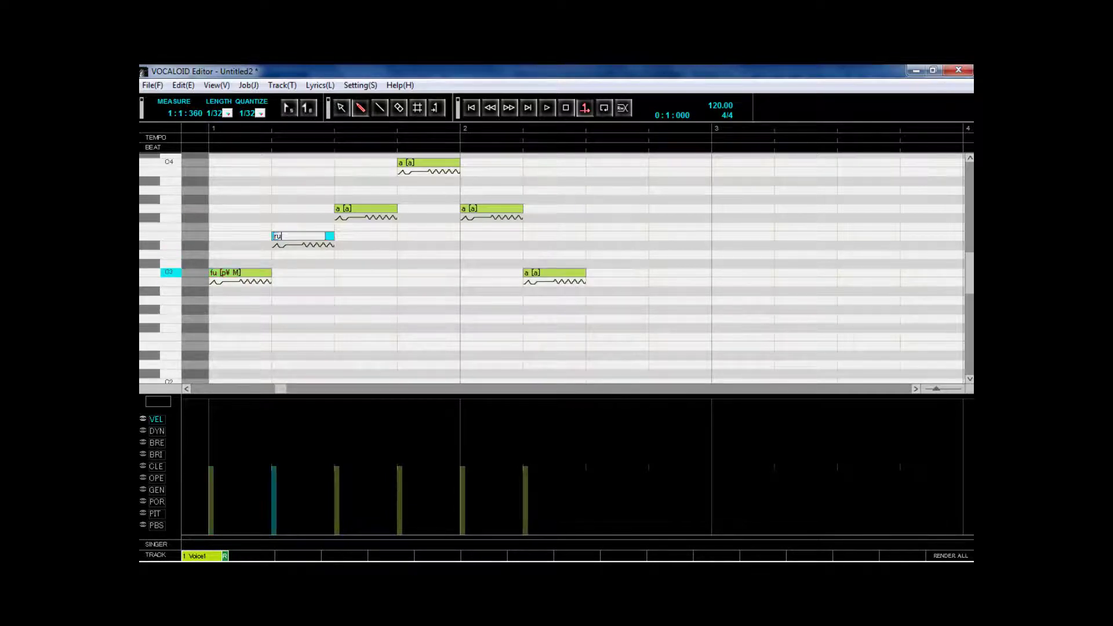
pyautogui.press('Tab')
pyautogui.write('ti')
pyautogui.press('Tab')
pyautogui.write('ru')
pyautogui.press('Tab')
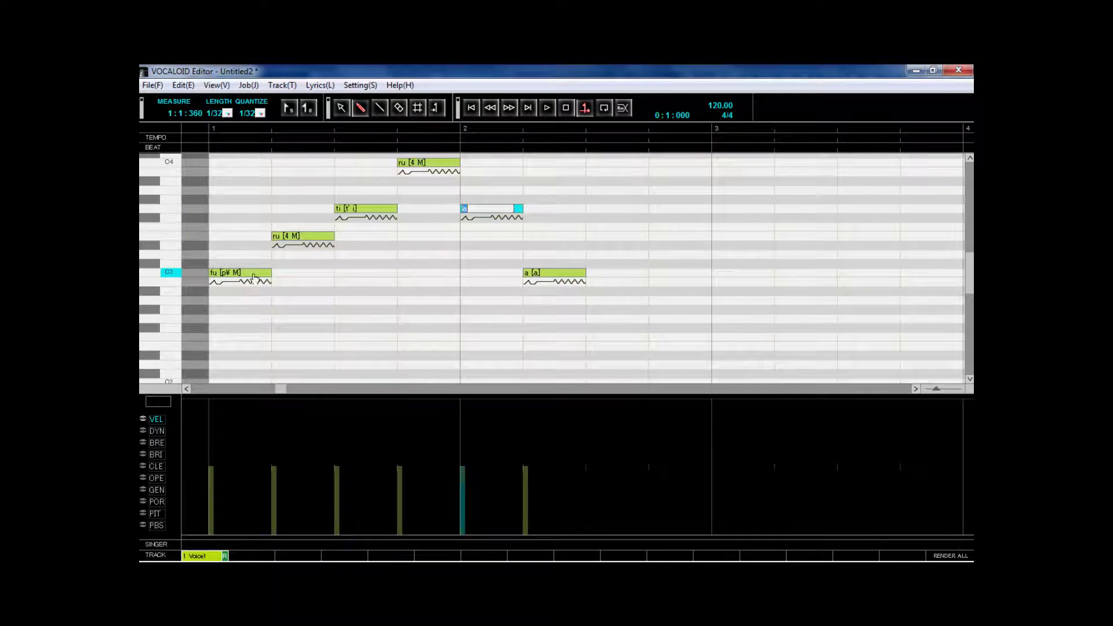
pyautogui.write('pu')
pyautogui.press('Tab')
# Set the last note's lyric to su and play the melody, confirming the ReWire prompt
pyautogui.write('su')
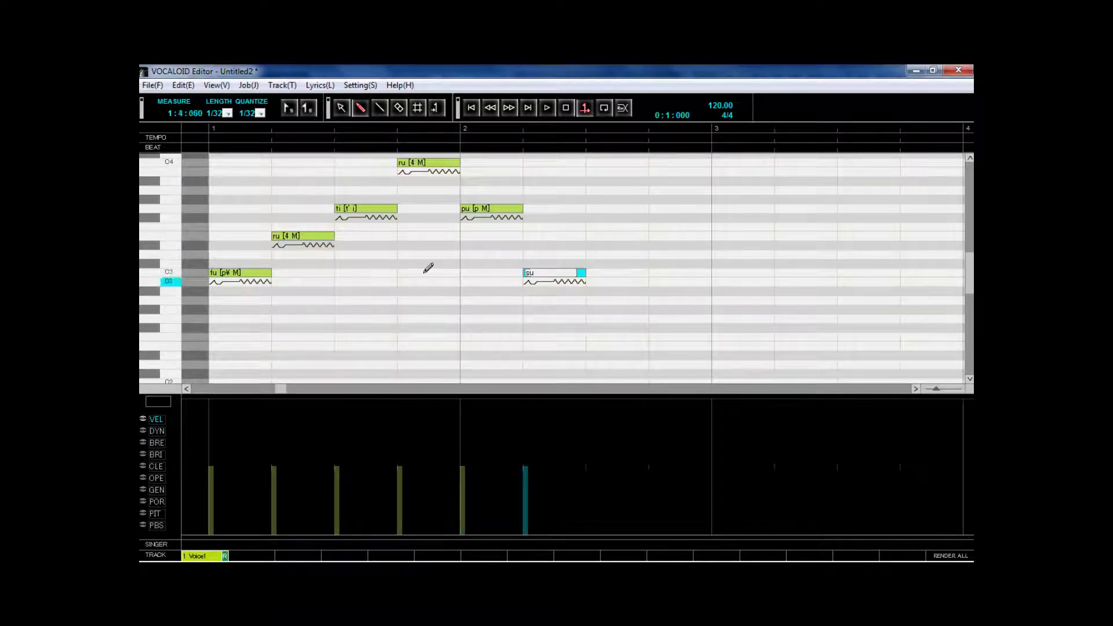
pyautogui.press('Return')
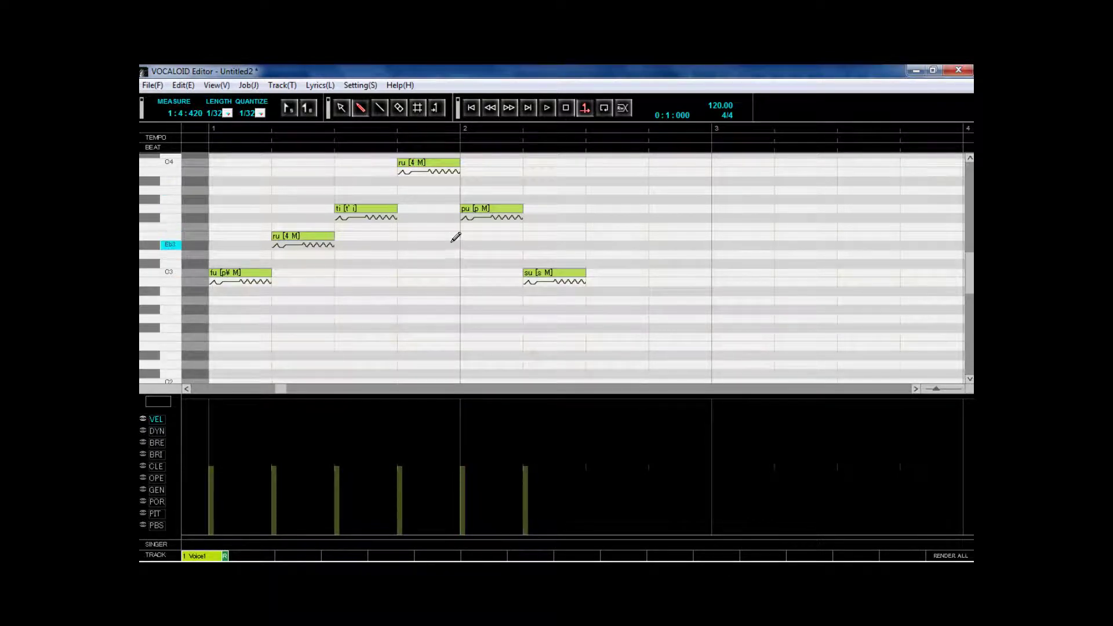
pyautogui.click(548, 107)
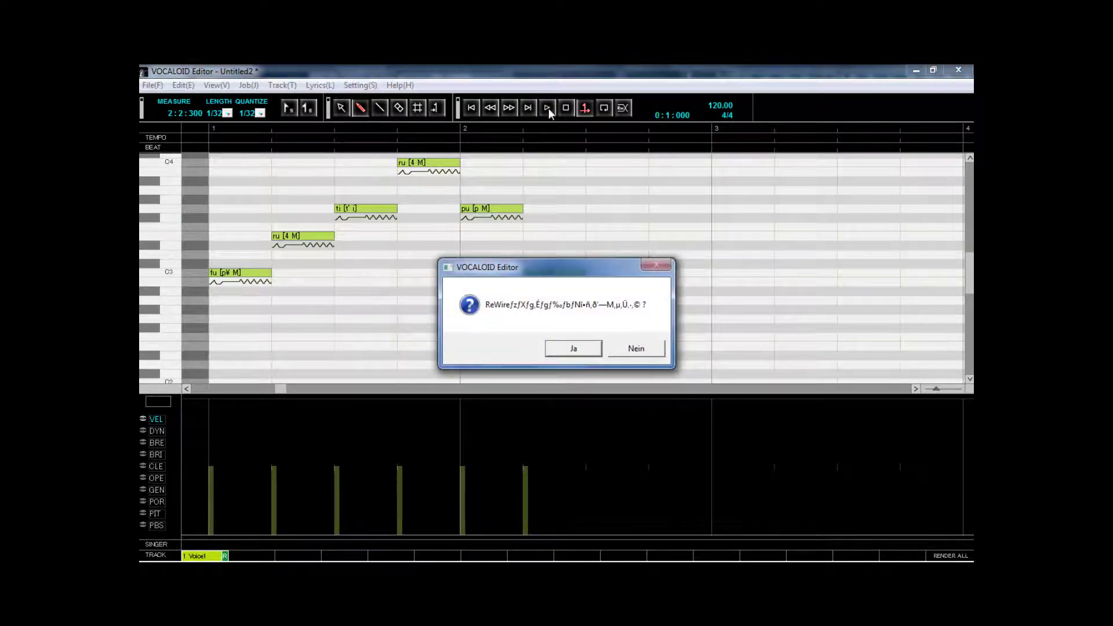
pyautogui.click(571, 352)
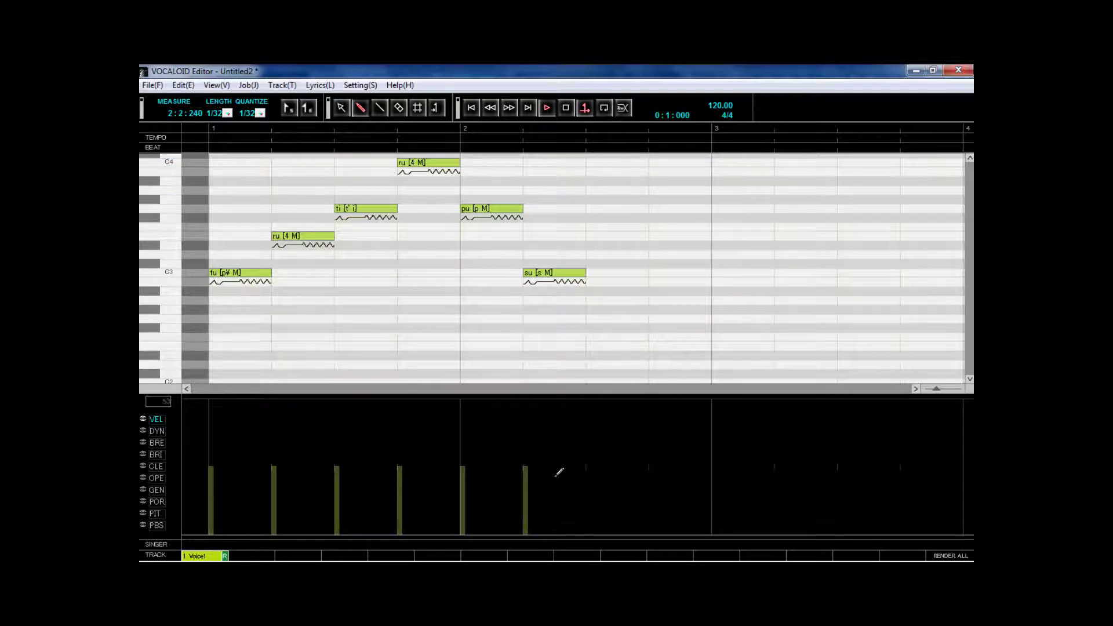
# Return to FL Studio 9 and view the step sequencer's Vocaloid2 channel and its settings
pyautogui.moveTo(427, 623)
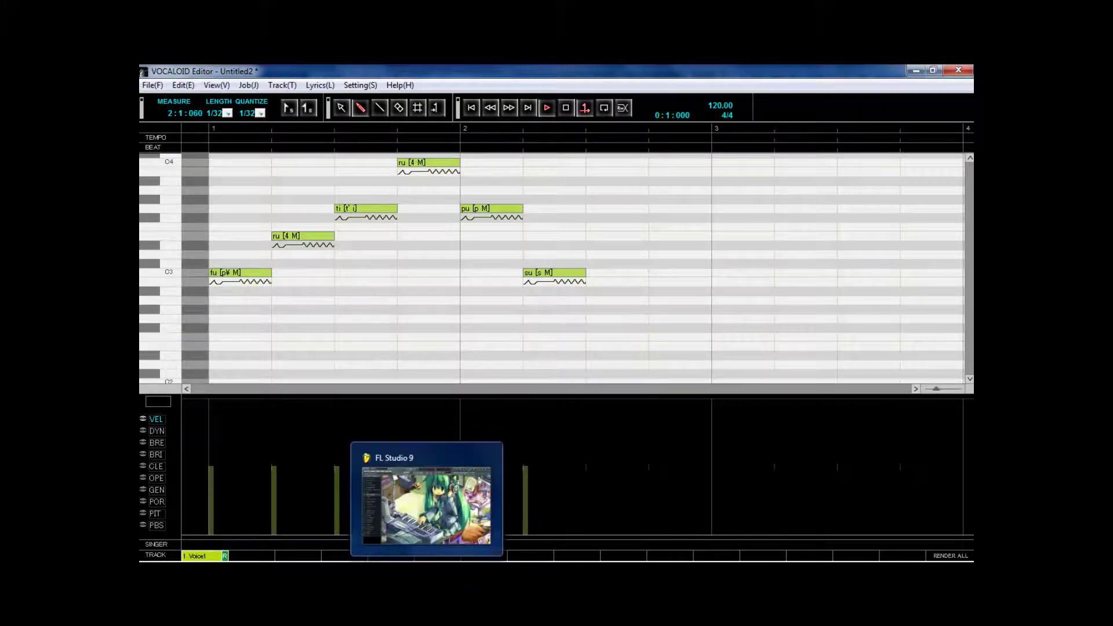
pyautogui.click(426, 623)
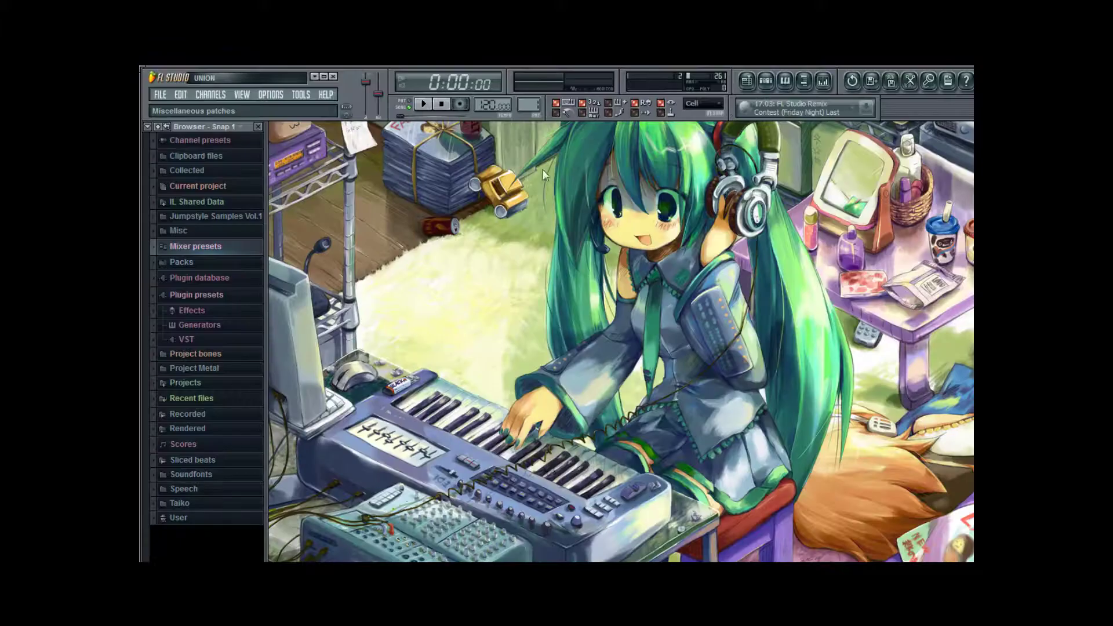
pyautogui.click(766, 80)
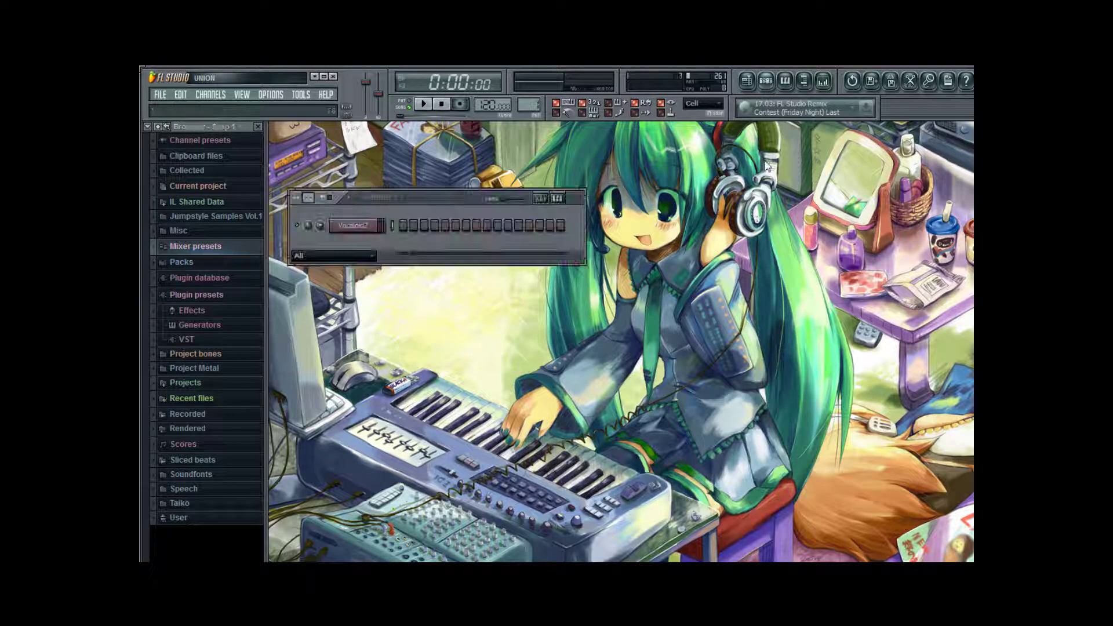
pyautogui.click(360, 234)
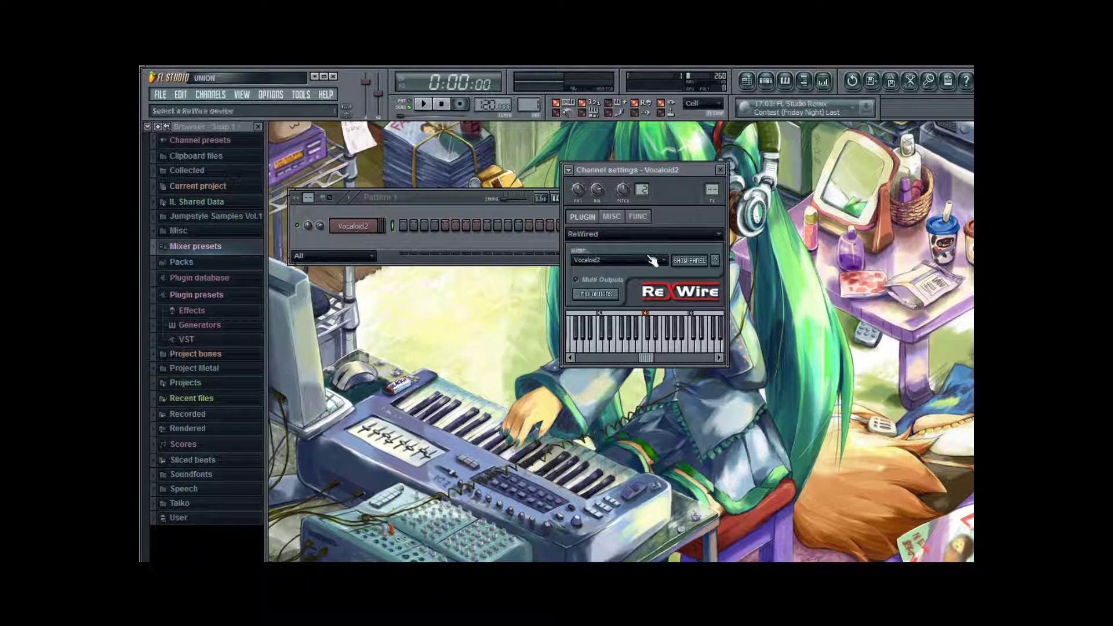
pyautogui.click(720, 170)
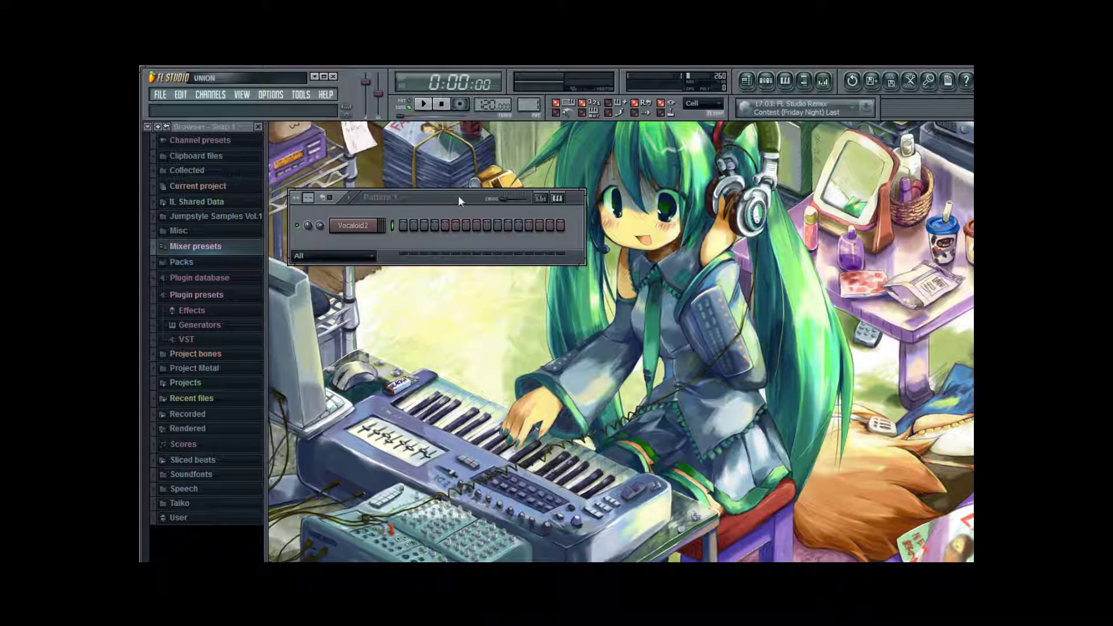
pyautogui.moveTo(458, 196); pyautogui.dragTo(497, 191)
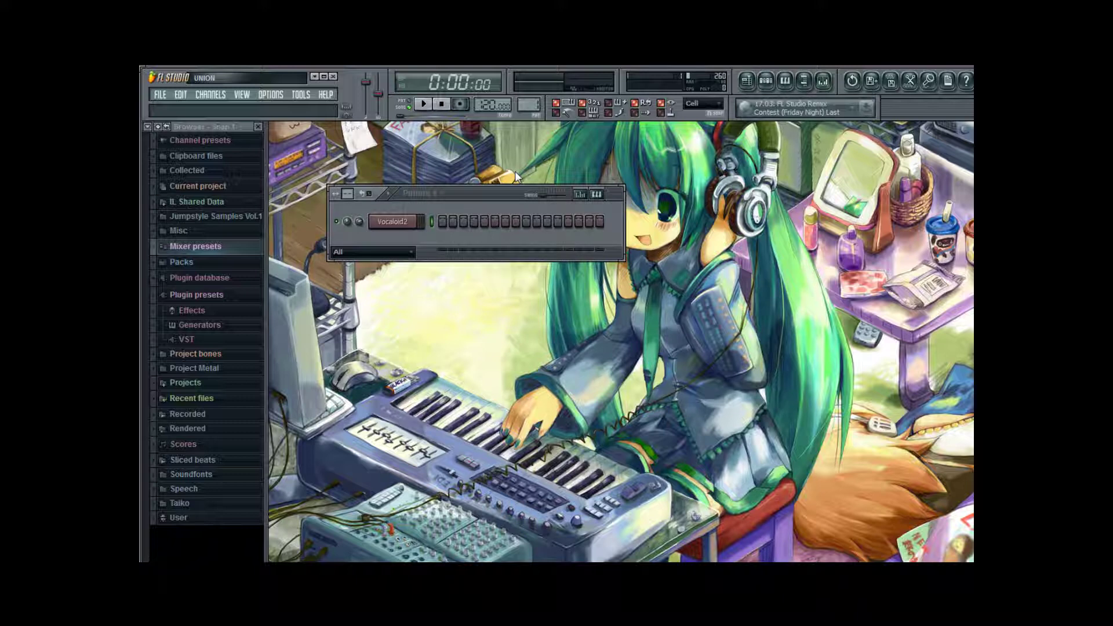
pyautogui.moveTo(495, 196); pyautogui.dragTo(475, 156)
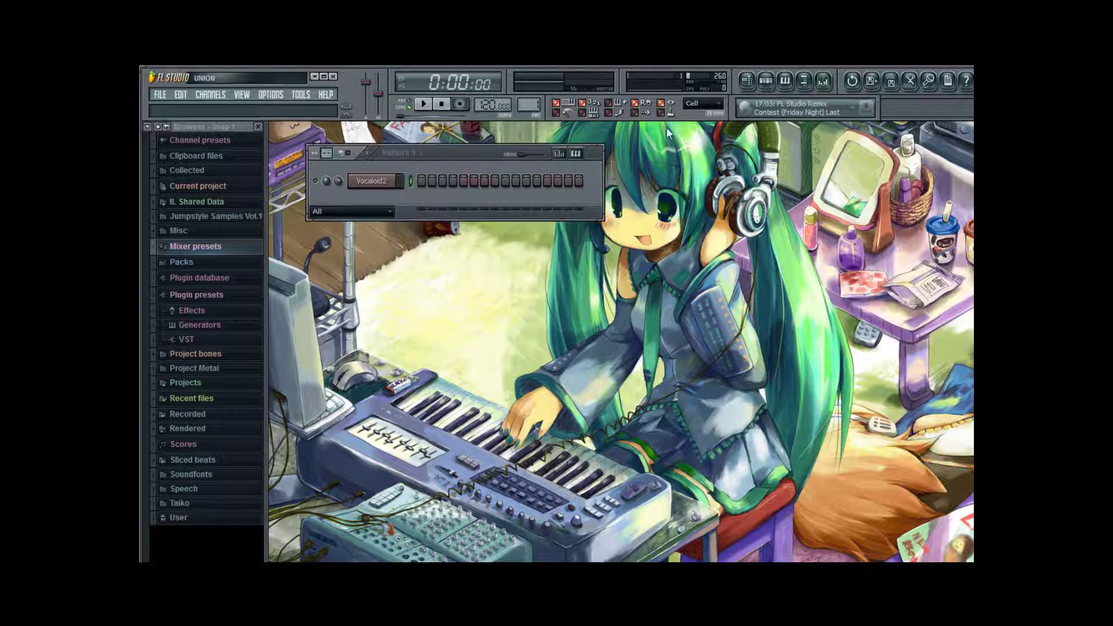
pyautogui.click(822, 81)
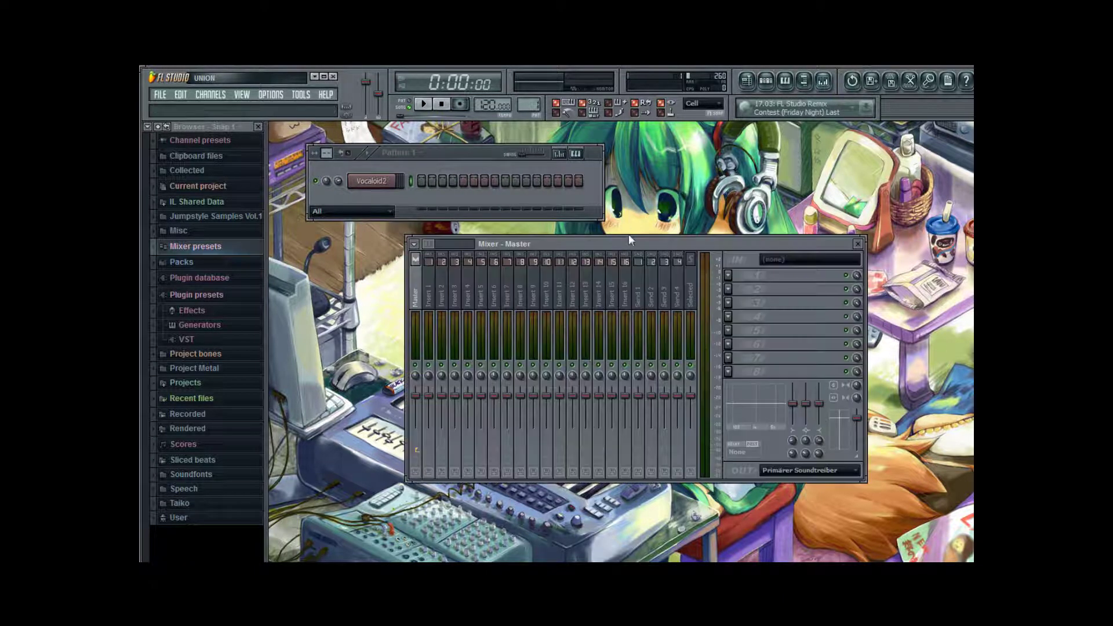
pyautogui.moveTo(633, 245); pyautogui.dragTo(718, 254)
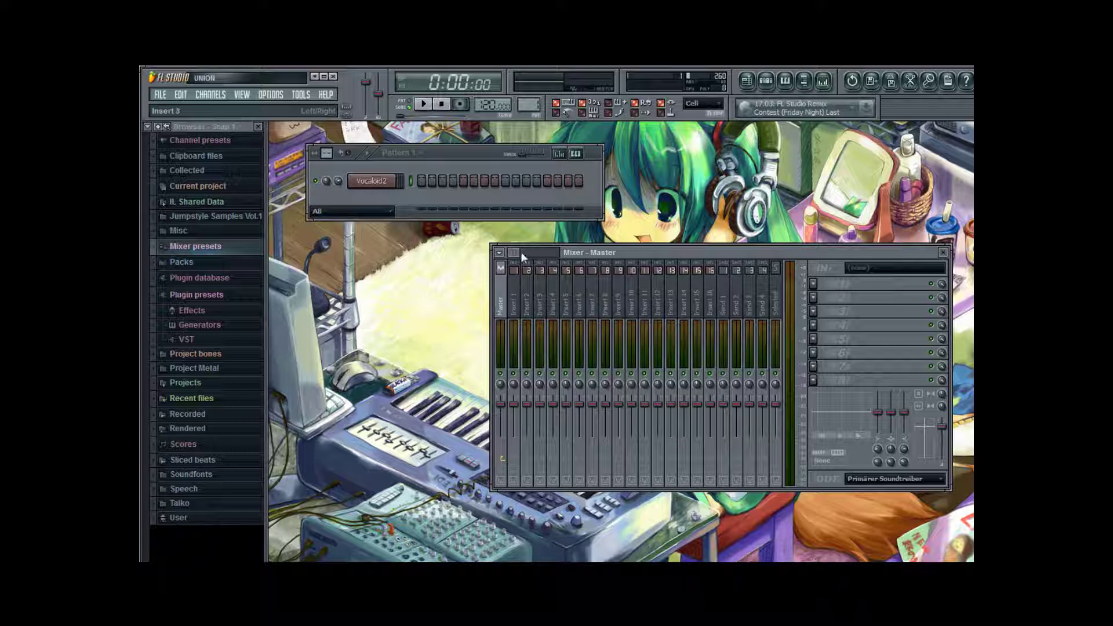
pyautogui.moveTo(516, 250); pyautogui.dragTo(592, 256)
pyautogui.scroll(-5, 584, 290)
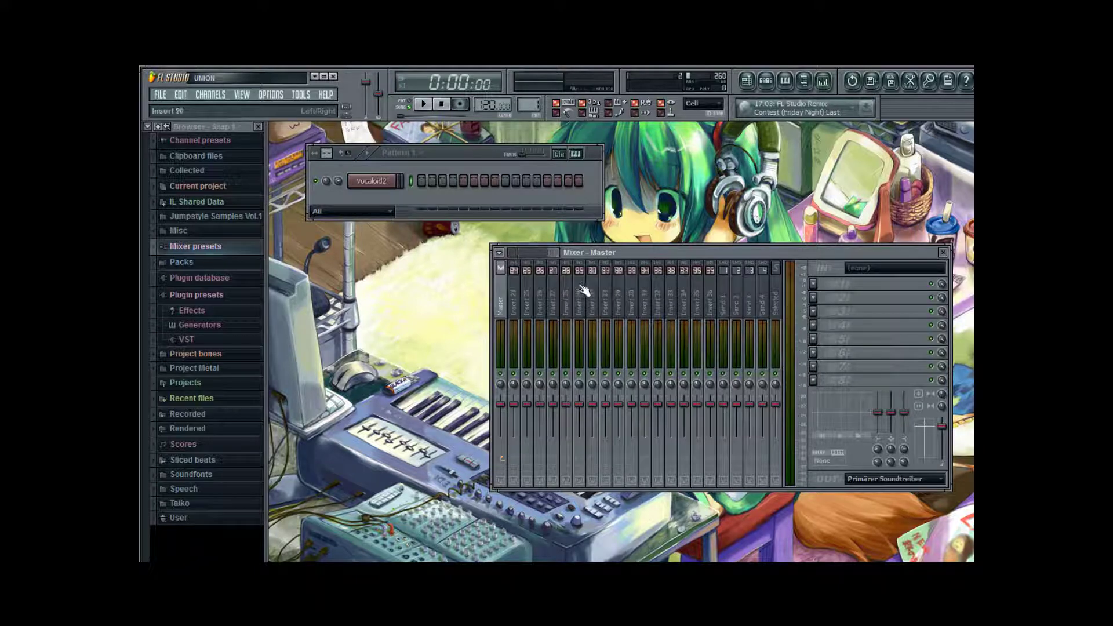
pyautogui.moveTo(555, 249); pyautogui.dragTo(482, 244)
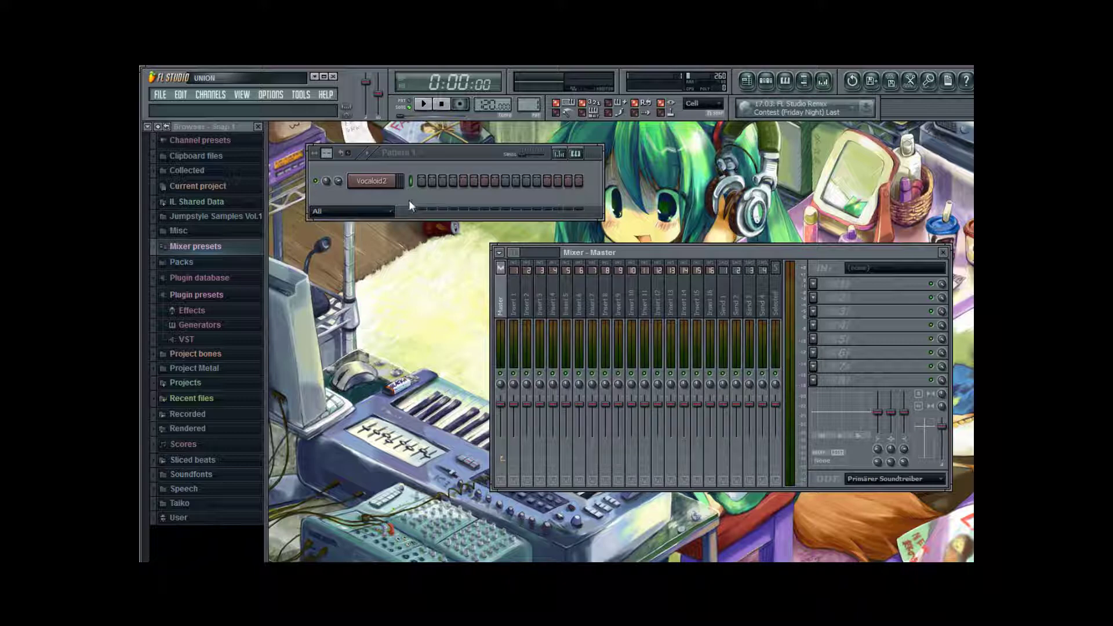
pyautogui.click(515, 303)
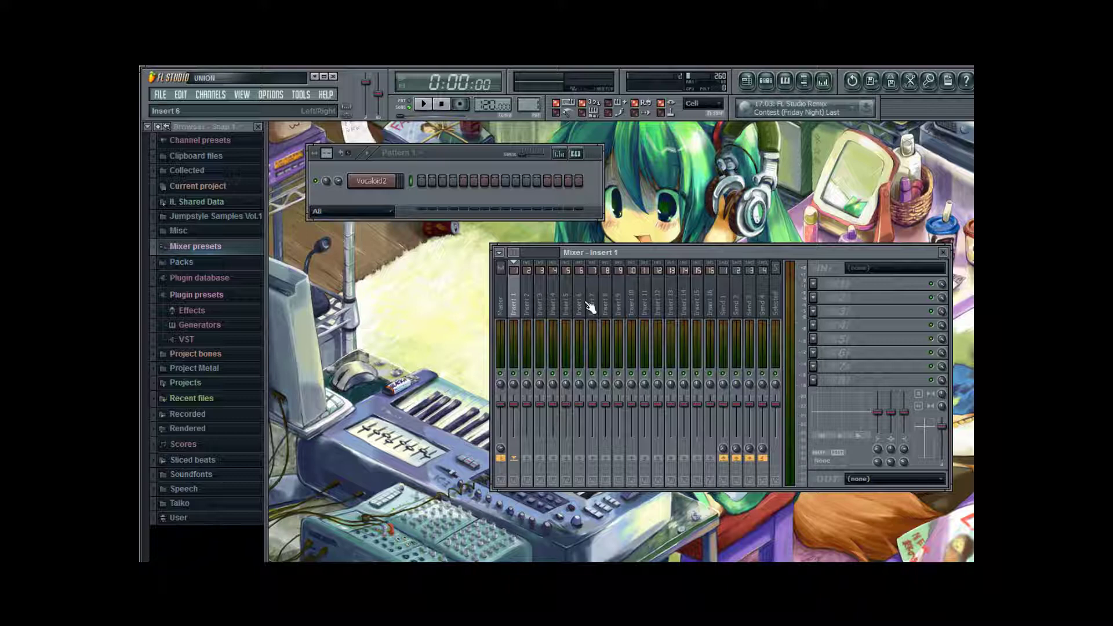
# Rename mixer Insert 1 to 'vocaloid'
pyautogui.press('F2')
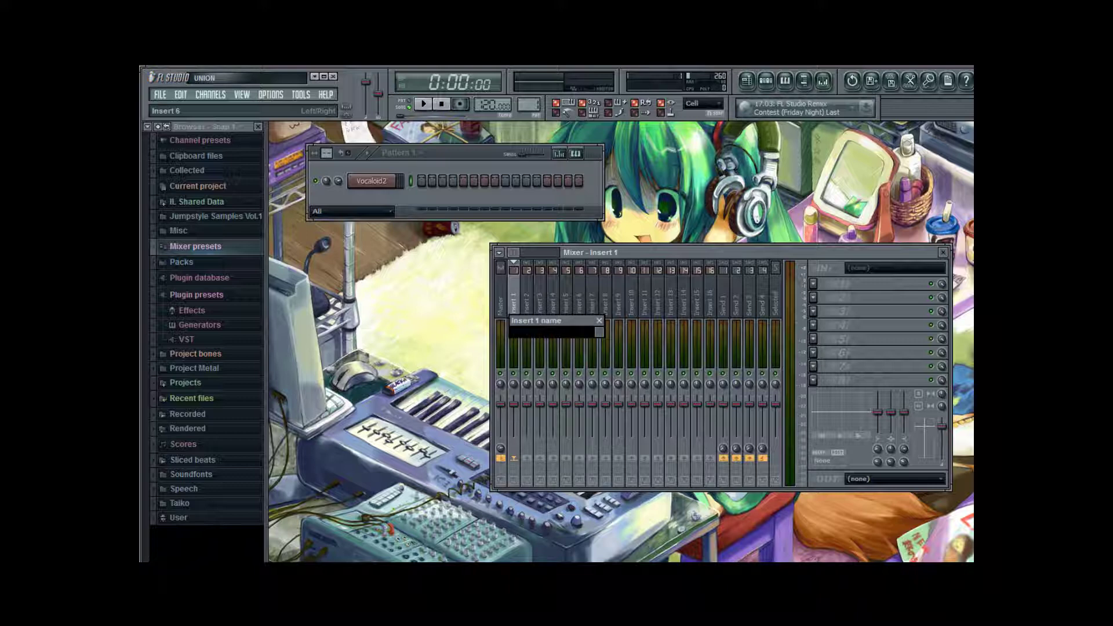
pyautogui.write('vocaloid')
pyautogui.press('Return')
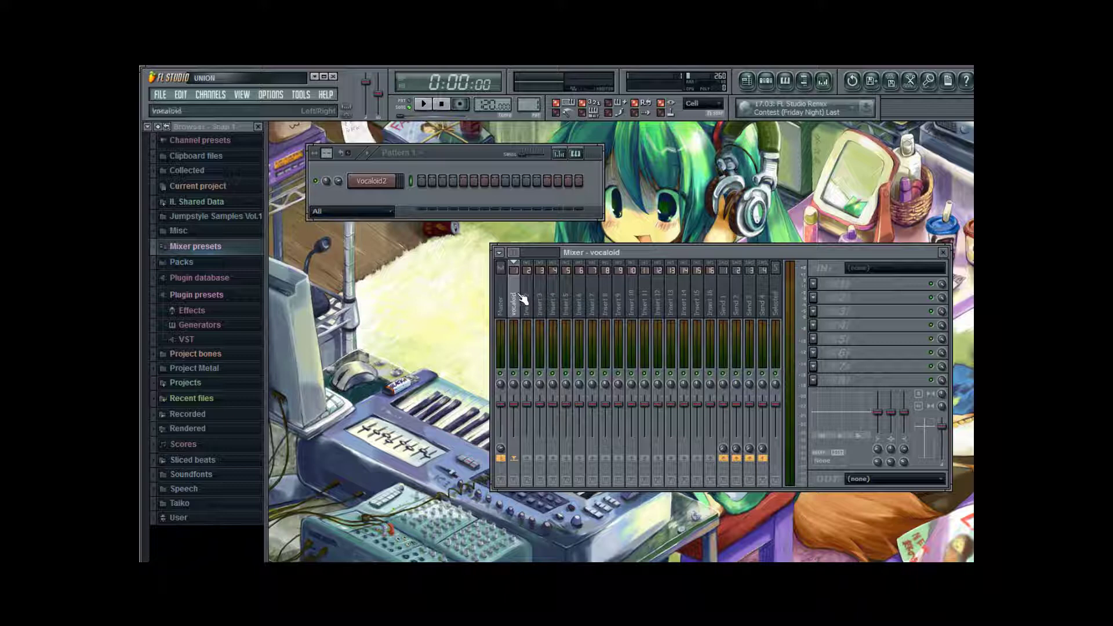
# Set the Vocaloid2 channel's FX target to mixer track 1 in its Channel settings
pyautogui.click(389, 187)
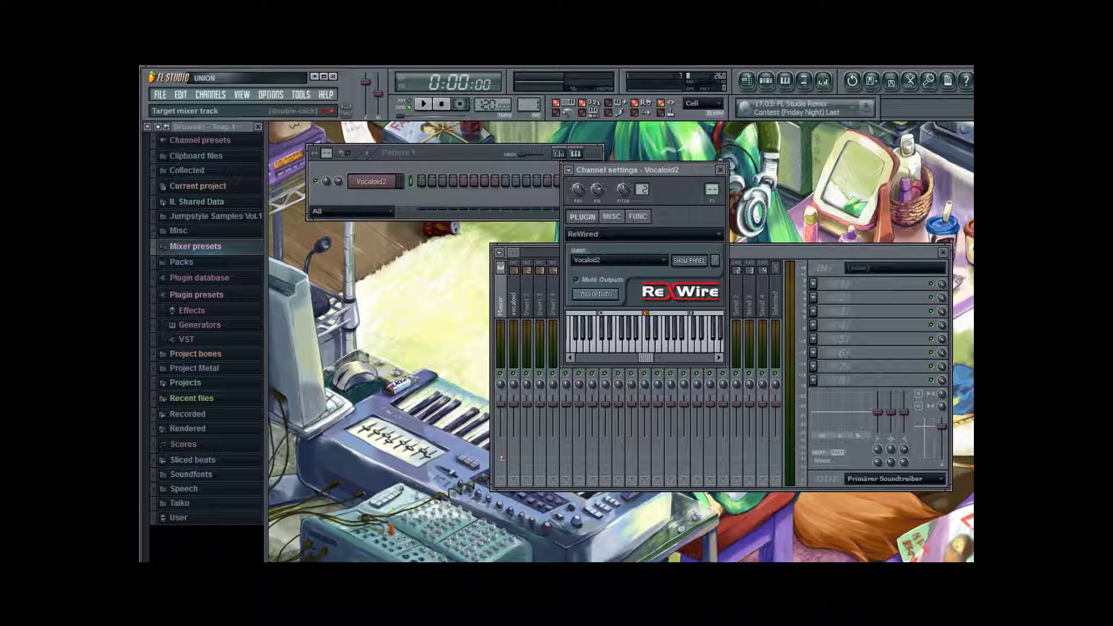
pyautogui.scroll(1, 712, 189)
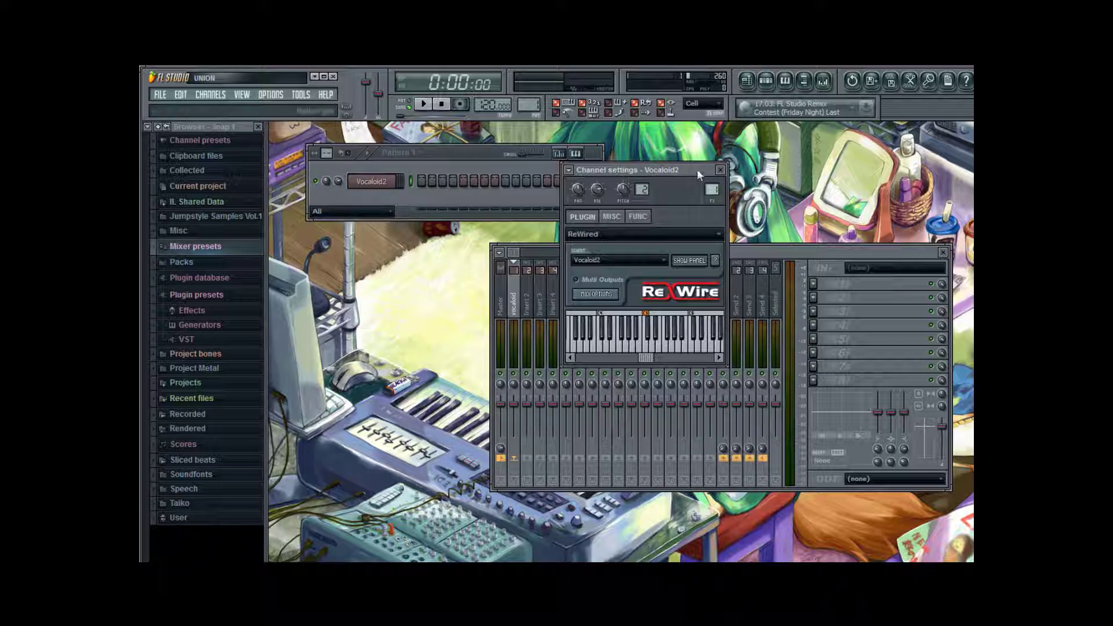
pyautogui.moveTo(692, 168); pyautogui.dragTo(432, 162)
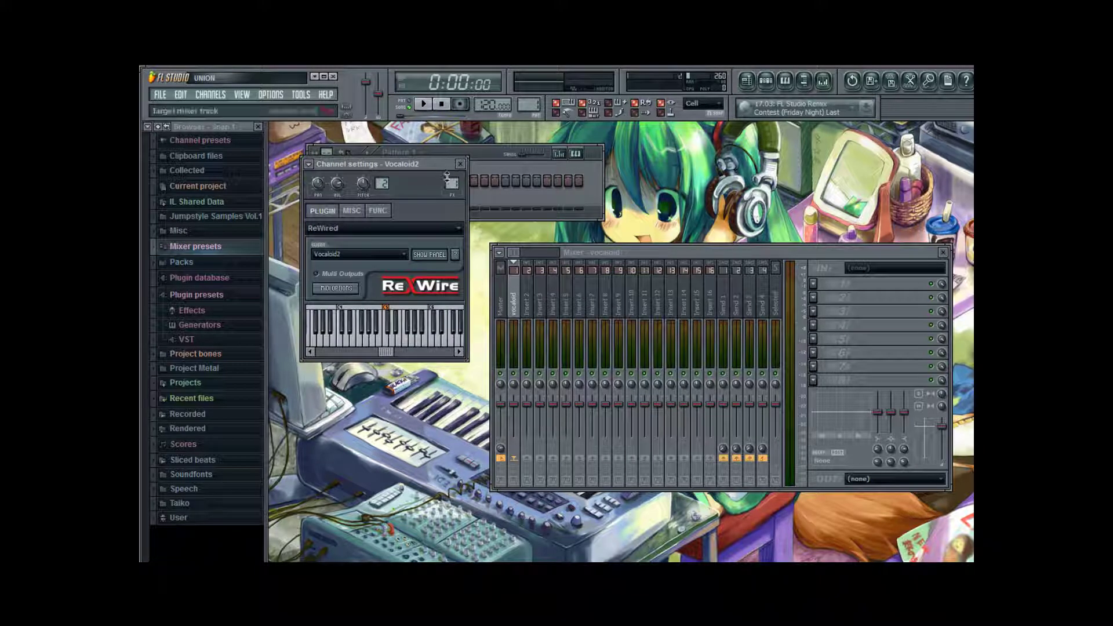
pyautogui.moveTo(453, 183)
pyautogui.mouseDown()
pyautogui.moveTo(453, 158)
pyautogui.moveTo(453, 178)
pyautogui.mouseUp()
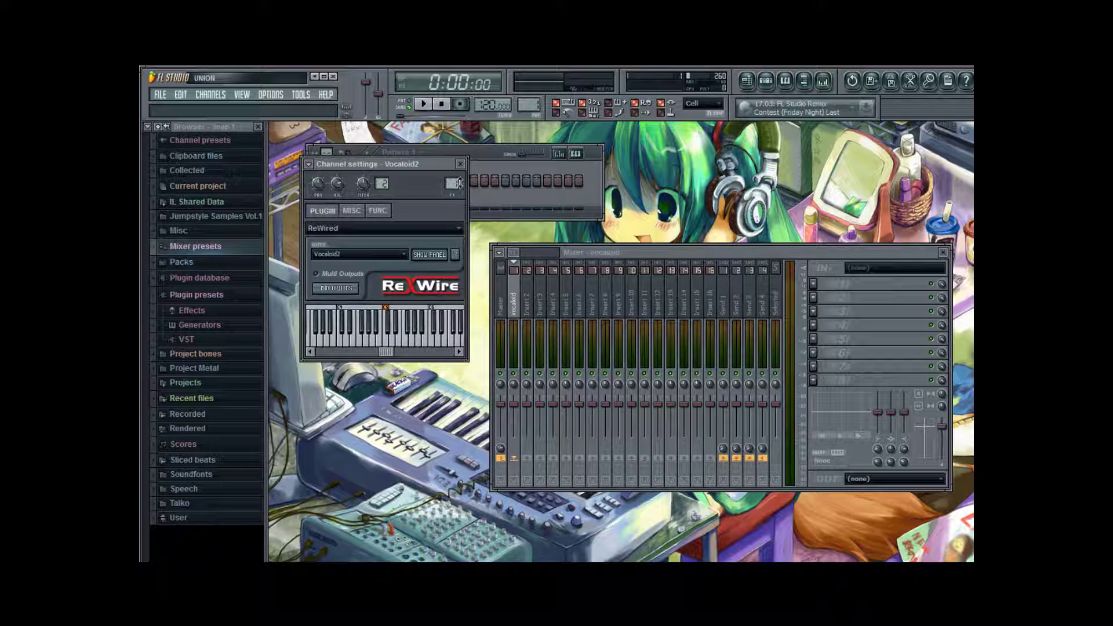
pyautogui.moveTo(404, 164); pyautogui.dragTo(406, 227)
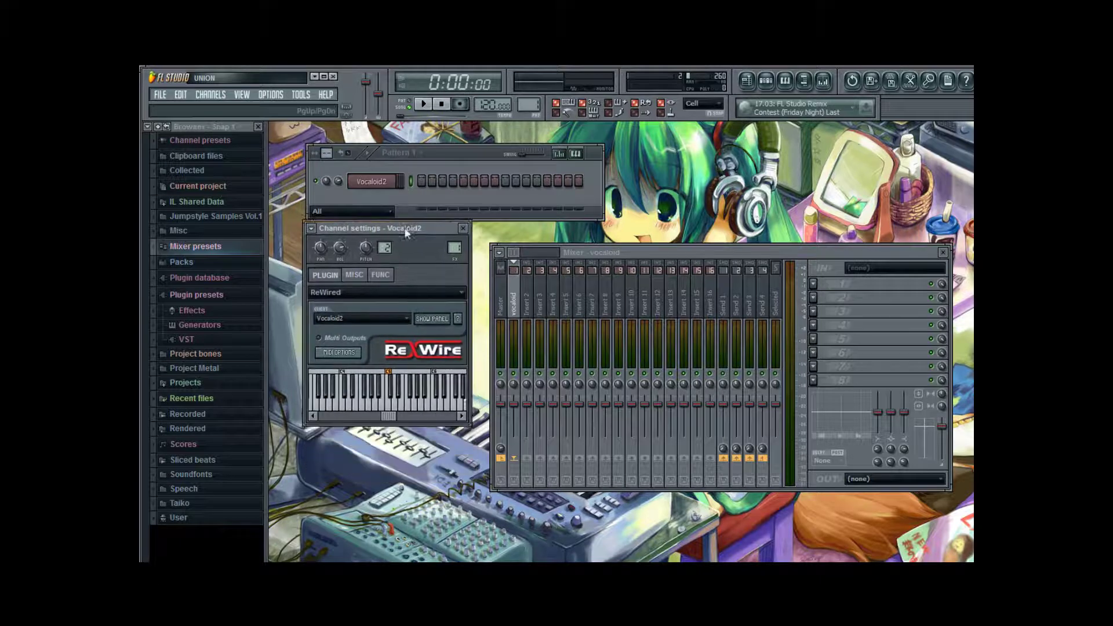
pyautogui.click(463, 229)
# Adjust the vocaloid strip's pan knob and volume fader, then select the Master track
pyautogui.click(520, 287)
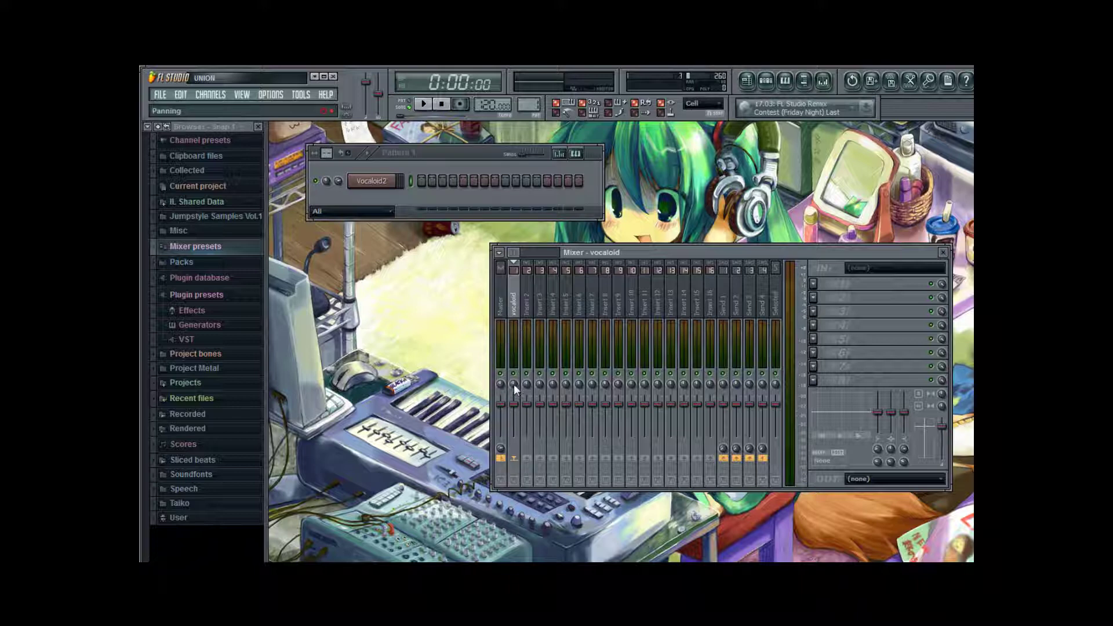
pyautogui.moveTo(514, 383)
pyautogui.mouseDown()
pyautogui.moveTo(513, 359)
pyautogui.moveTo(514, 383)
pyautogui.mouseUp()
pyautogui.moveTo(517, 404); pyautogui.dragTo(522, 432)
pyautogui.click(505, 290)
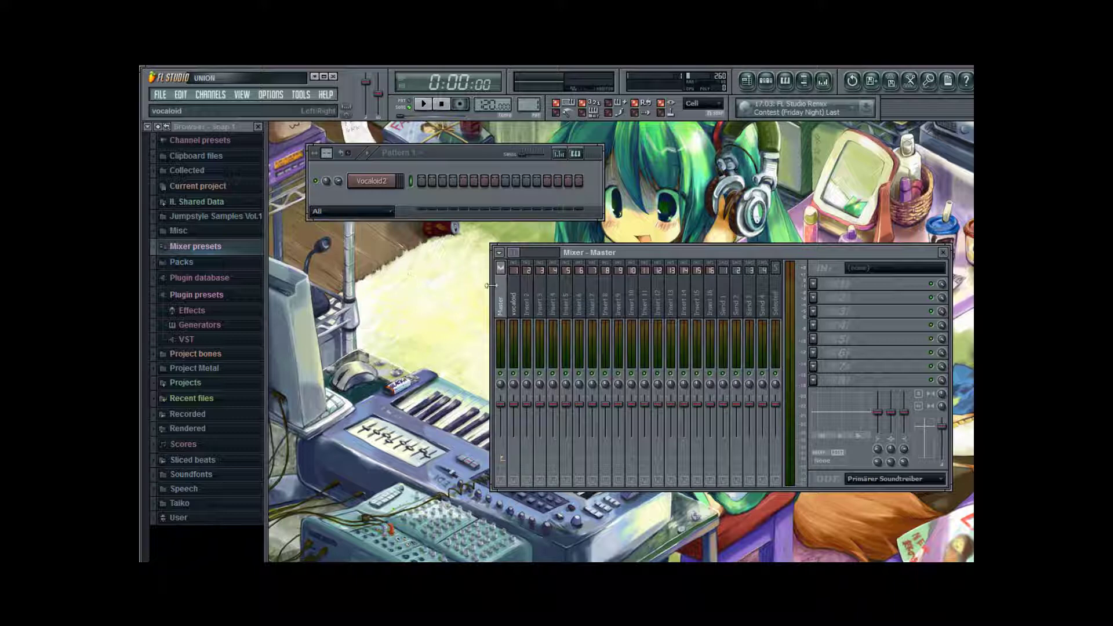
# Set the vocaloid track's Send 2 amount to about 72%
pyautogui.click(518, 299)
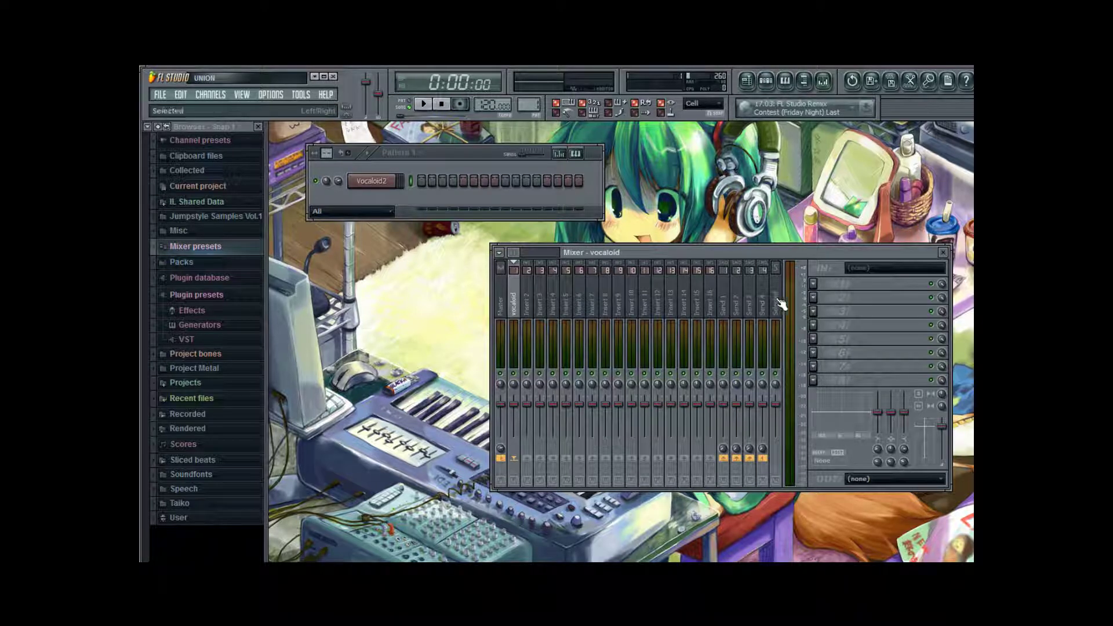
pyautogui.click(726, 290)
pyautogui.press('Right')
pyautogui.press('Right')
pyautogui.press('Right')
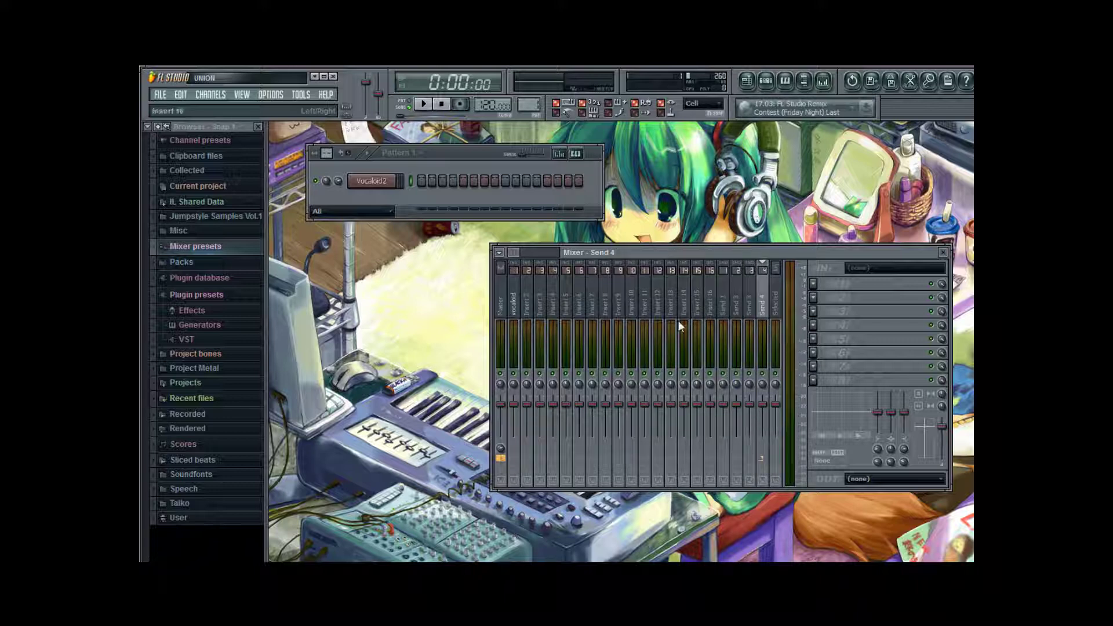
pyautogui.click(520, 307)
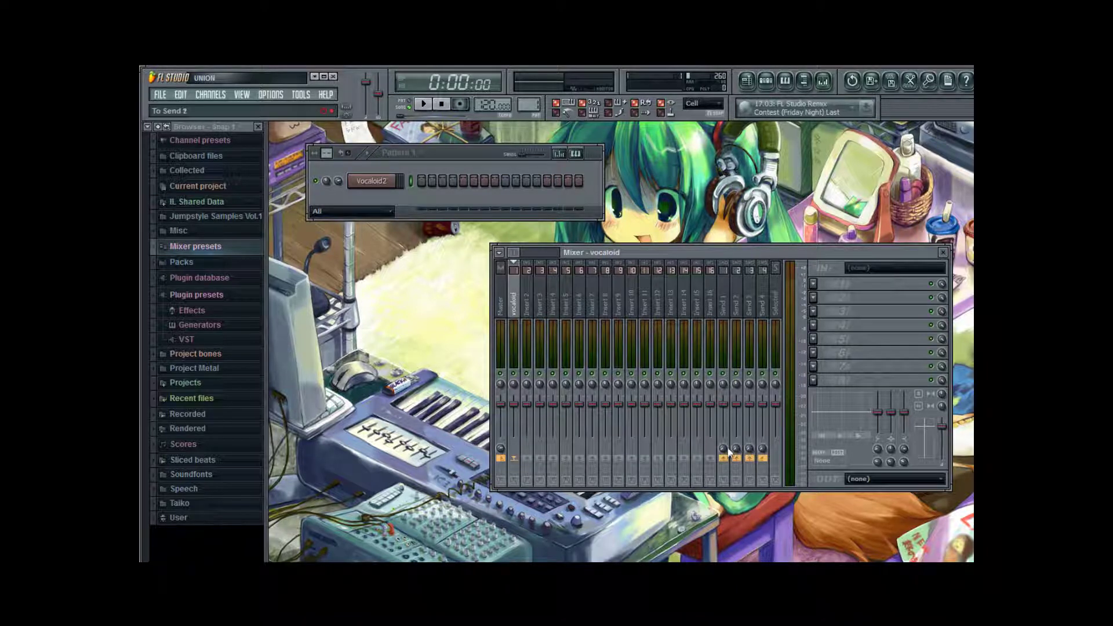
pyautogui.moveTo(737, 448); pyautogui.dragTo(737, 429)
# Step through the send tracks, ending back on Send 1
pyautogui.click(722, 313)
pyautogui.click(736, 312)
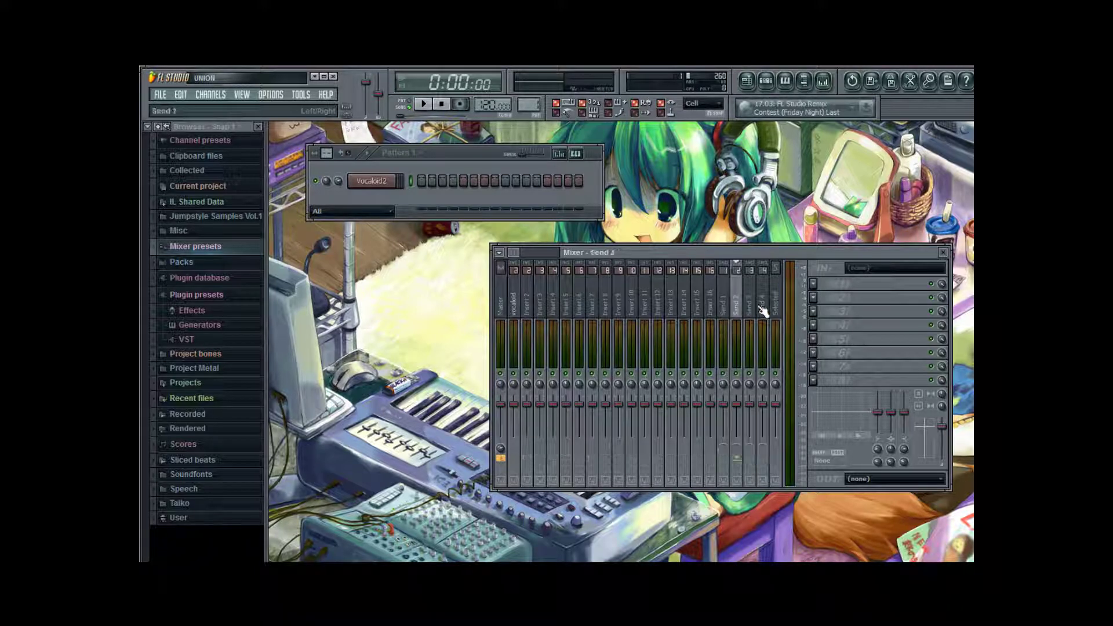
pyautogui.click(764, 310)
pyautogui.click(749, 310)
pyautogui.click(736, 310)
pyautogui.click(724, 310)
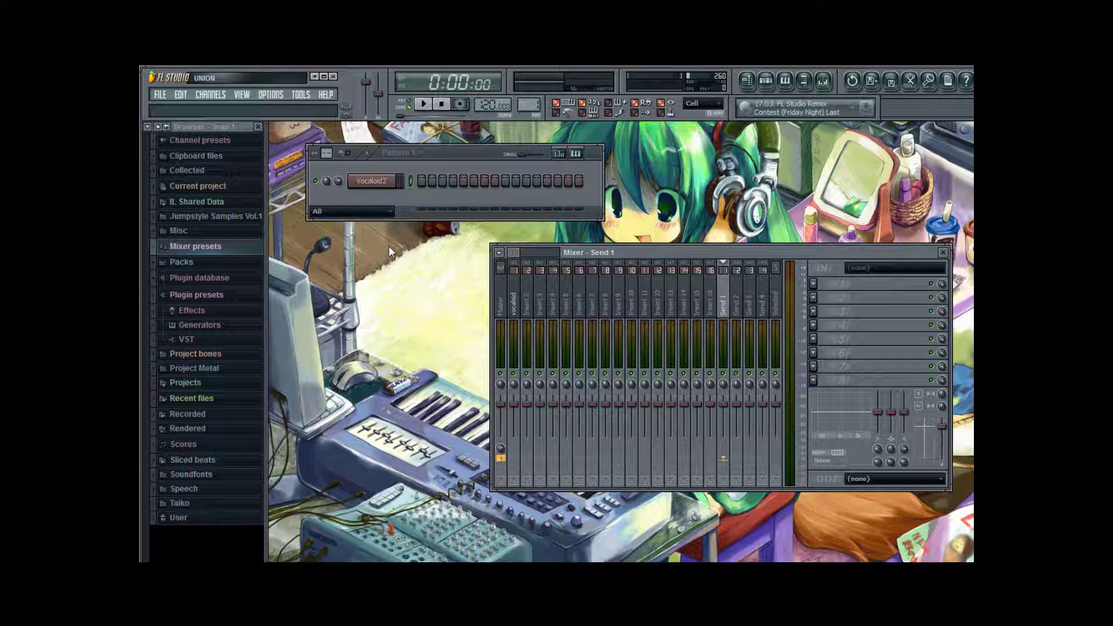
pyautogui.click(735, 293)
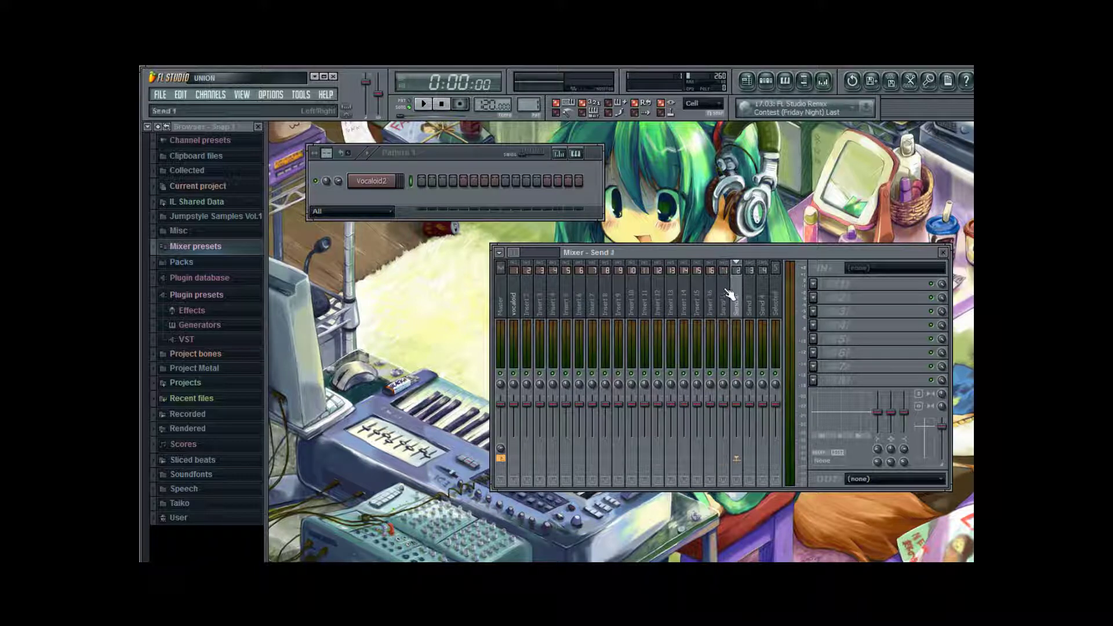
pyautogui.click(724, 293)
pyautogui.click(734, 299)
pyautogui.click(724, 300)
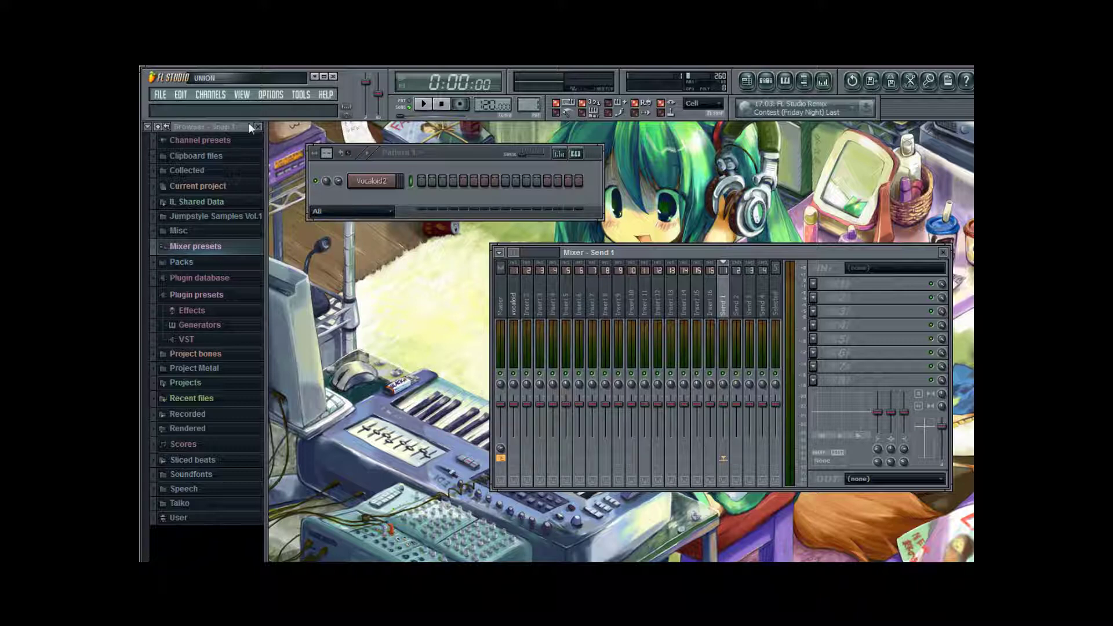
# Drag the Chorus send and Reverb send mixer presets onto Send 1 and Send 2
pyautogui.click(196, 250)
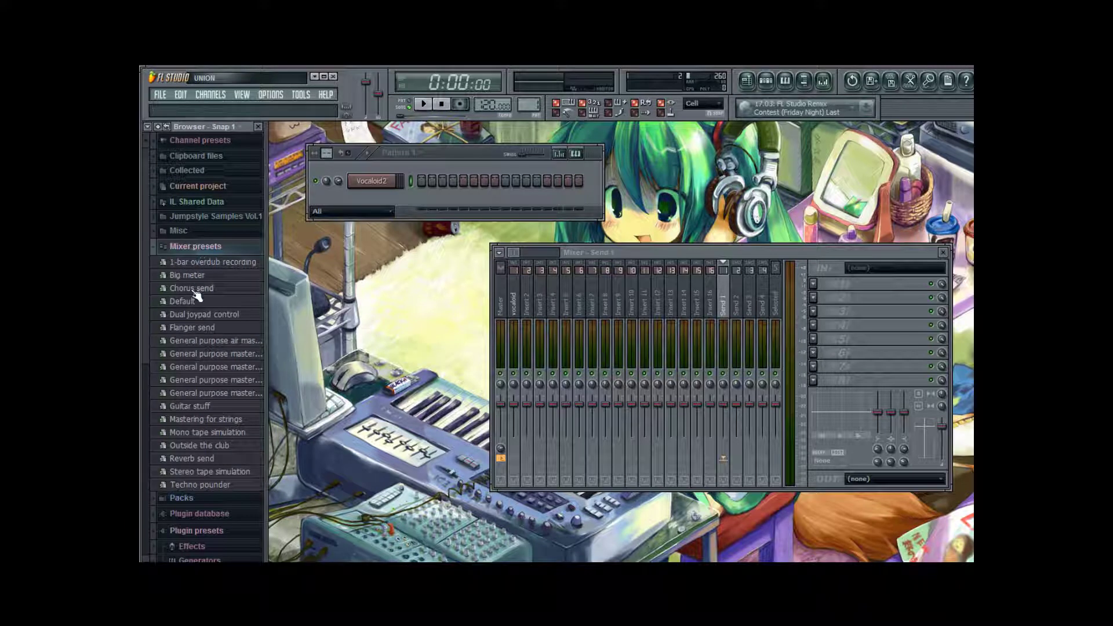
pyautogui.moveTo(194, 290); pyautogui.dragTo(721, 301)
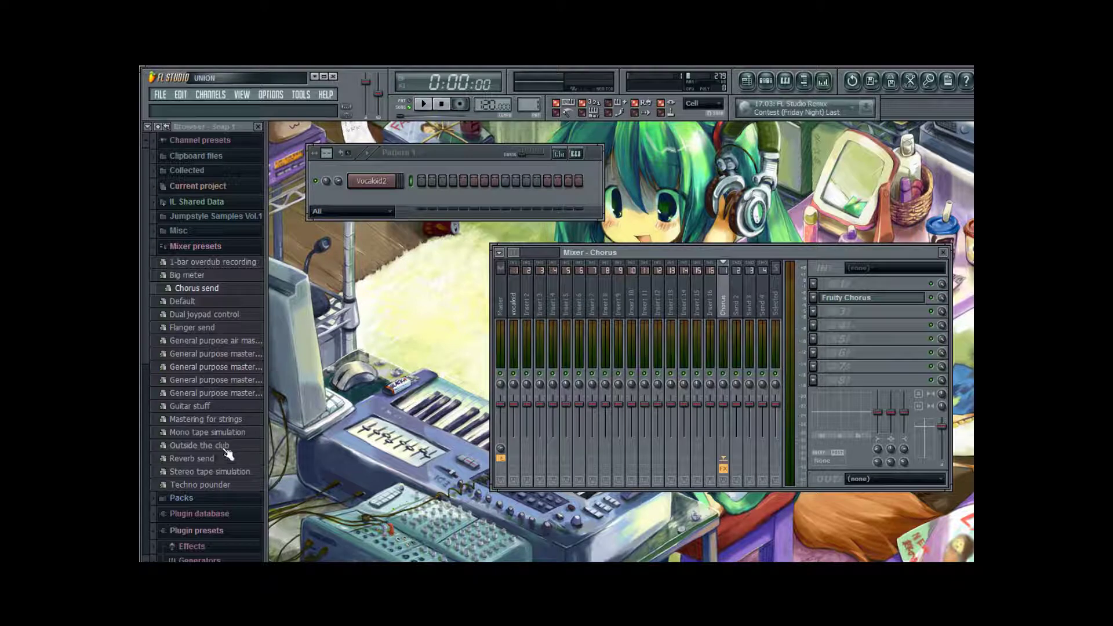
pyautogui.moveTo(226, 463); pyautogui.dragTo(735, 296)
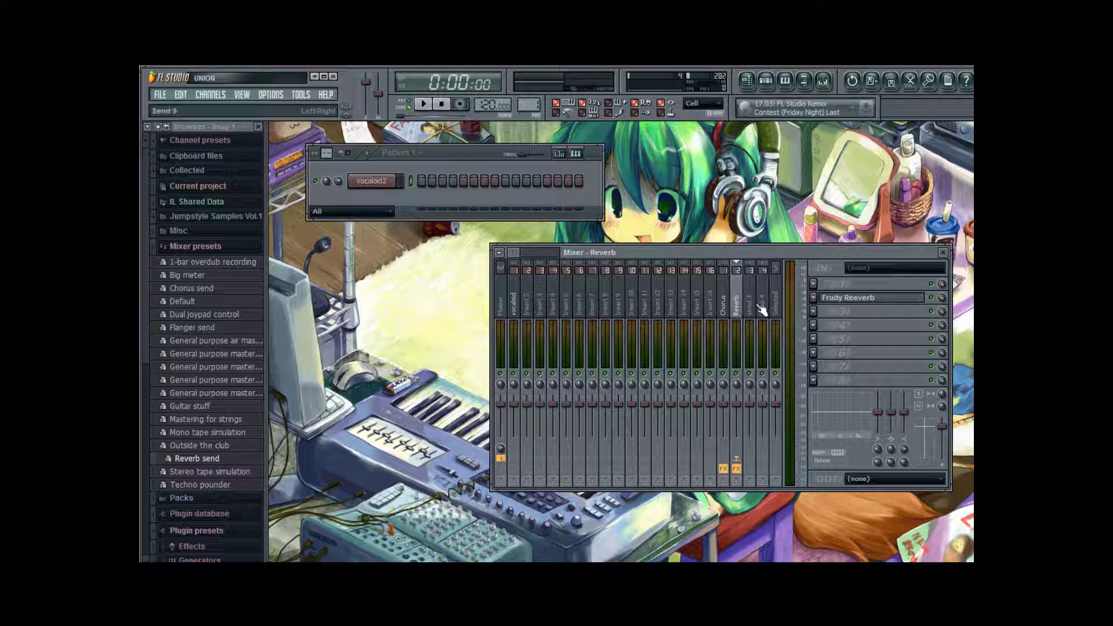
# Rename the Send 3 track to 'Delay'
pyautogui.click(749, 308)
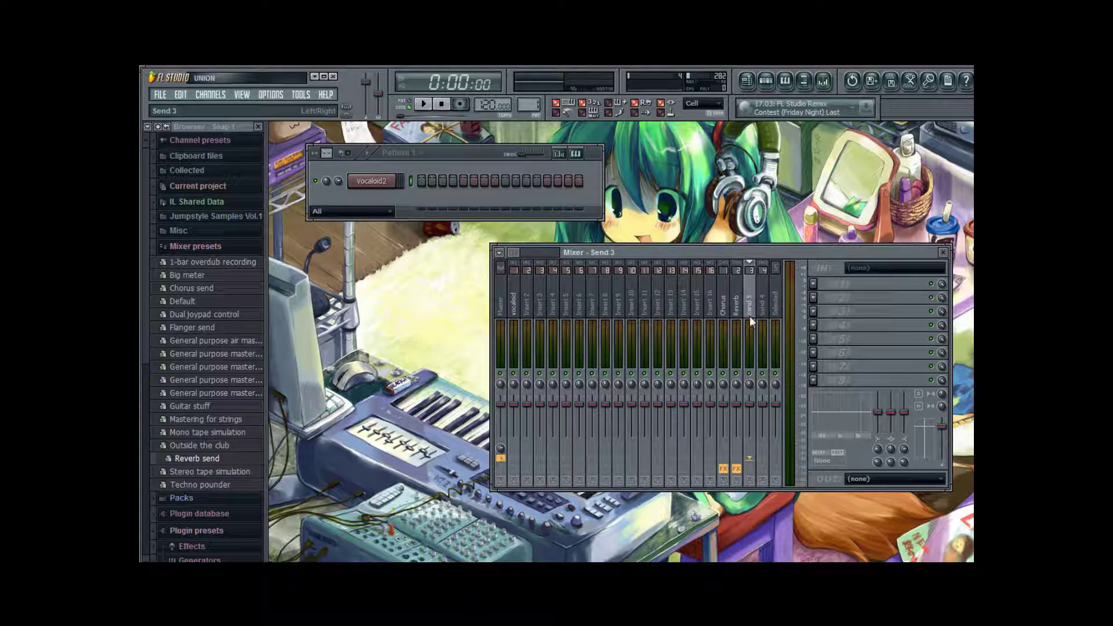
pyautogui.click(186, 247)
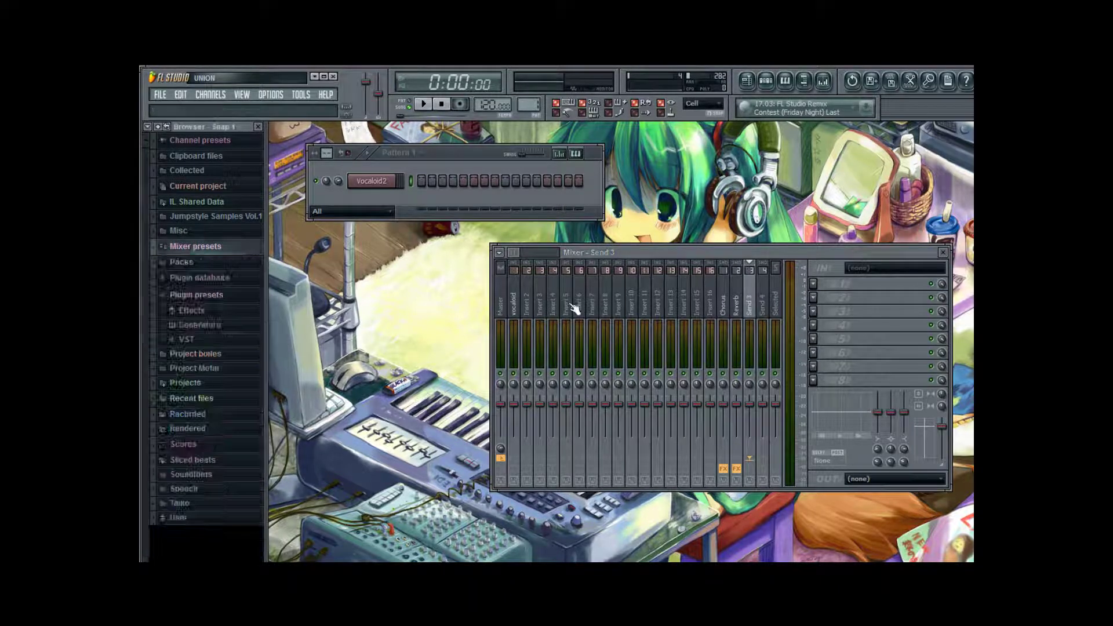
pyautogui.doubleClick(751, 288)
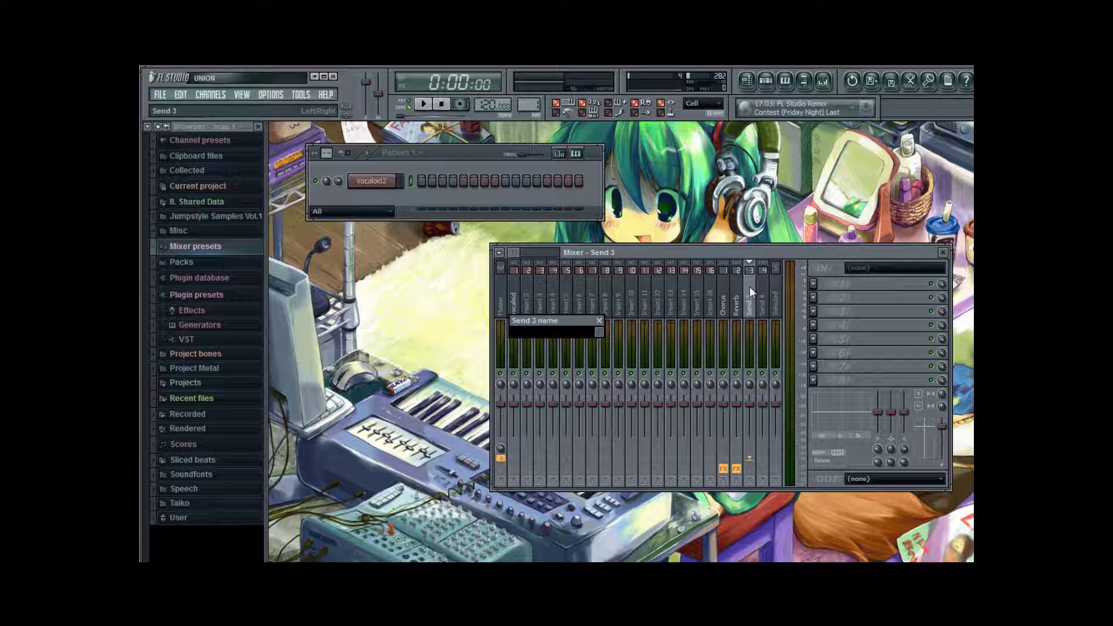
pyautogui.write('Delay')
pyautogui.press('Return')
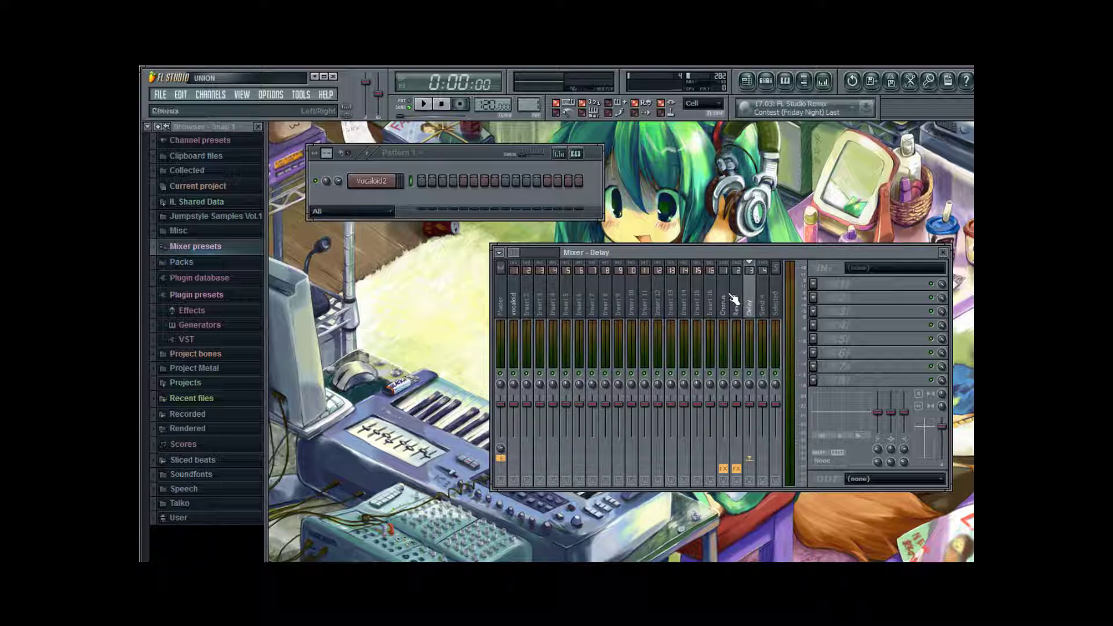
# Review the Chorus, Reverb and Delay sends and bring up the Delay track's effects list
pyautogui.click(727, 300)
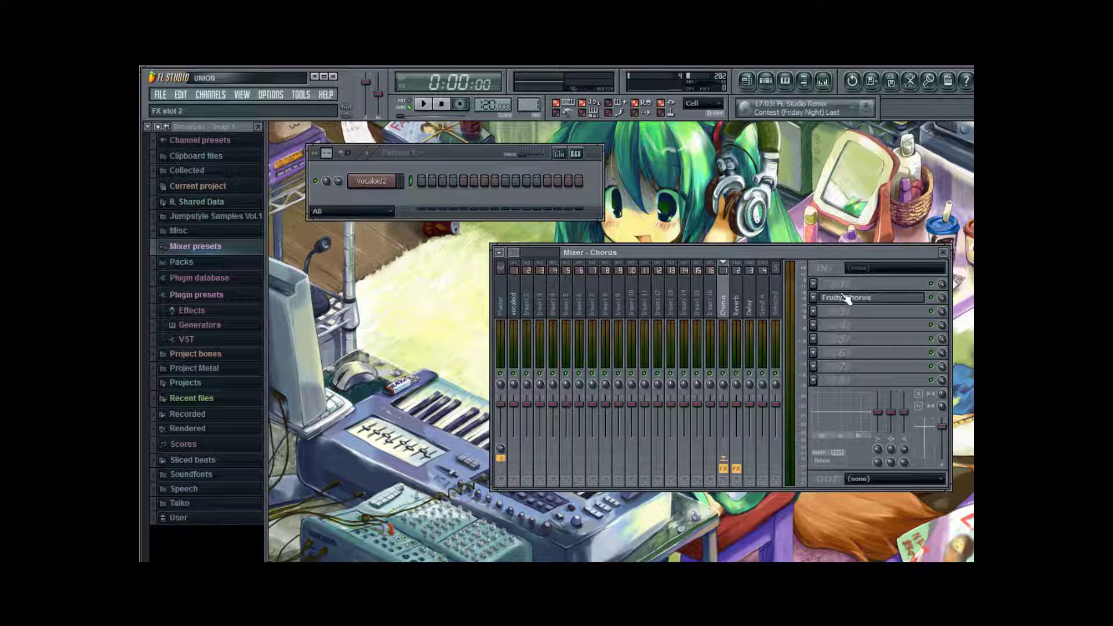
pyautogui.click(738, 300)
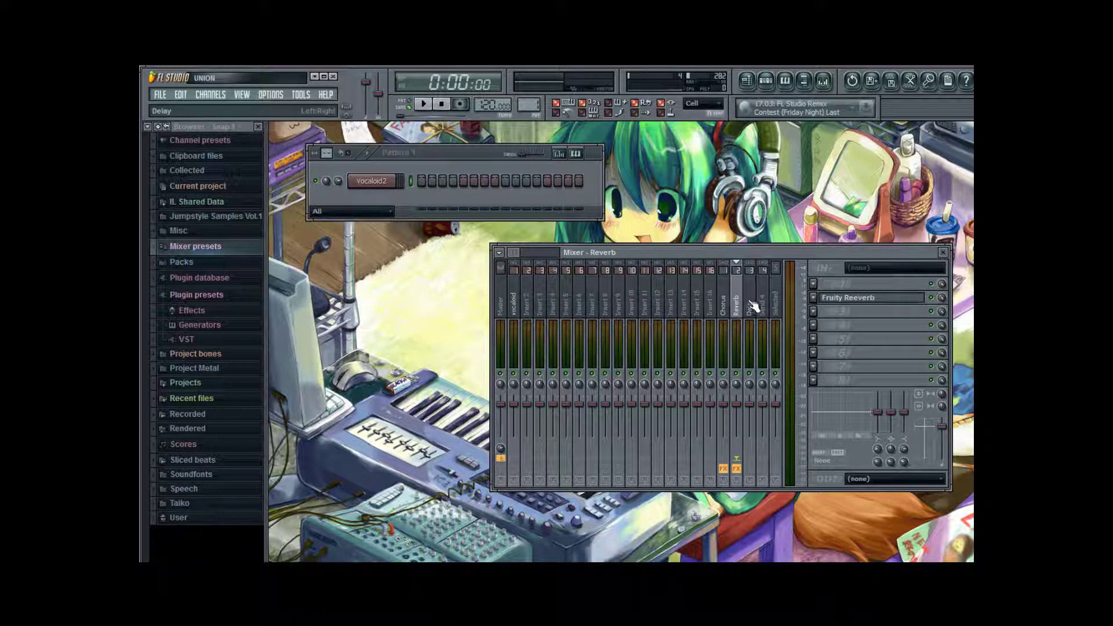
pyautogui.click(753, 306)
pyautogui.click(820, 298)
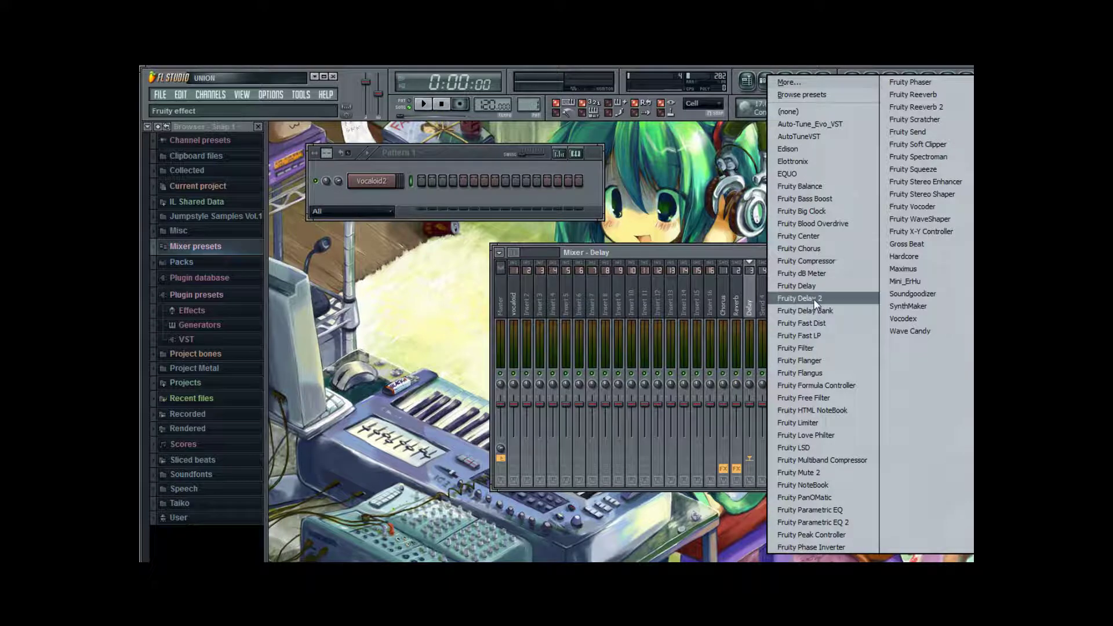
# Load Fruity Delay 2 on the Delay send with a lower dry level and shorter delay time
pyautogui.click(813, 298)
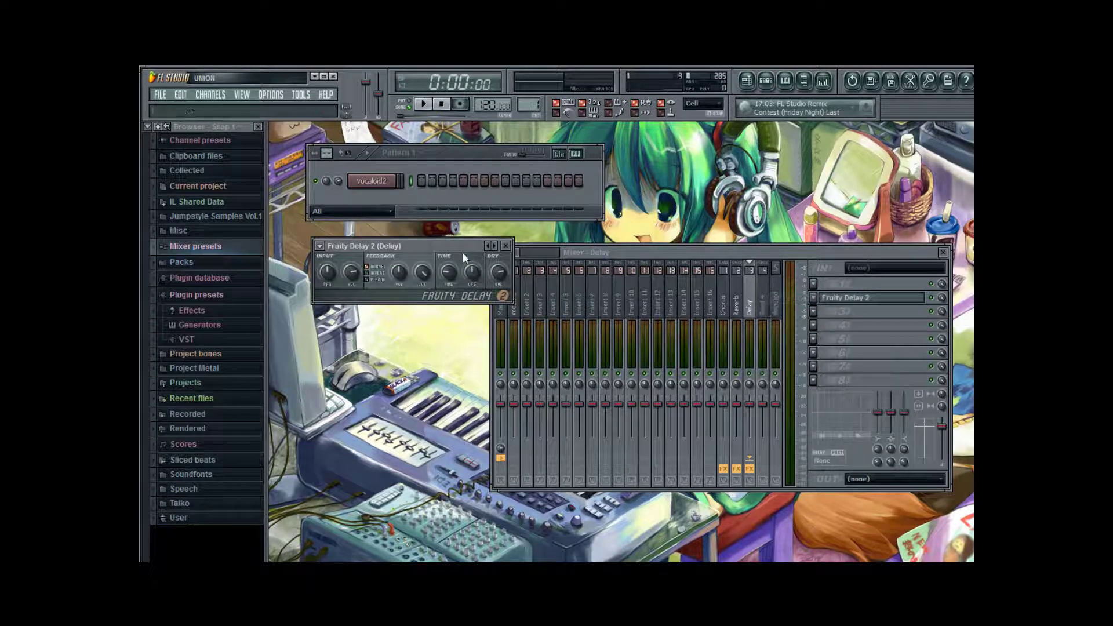
pyautogui.moveTo(468, 247); pyautogui.dragTo(614, 277)
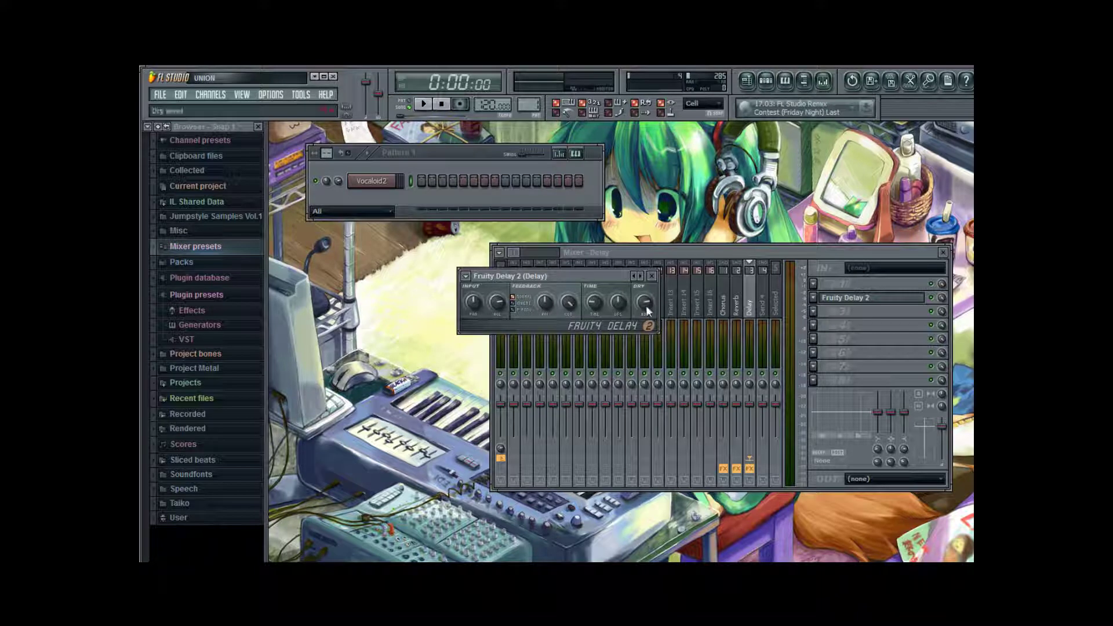
pyautogui.moveTo(645, 303); pyautogui.dragTo(646, 310)
pyautogui.moveTo(594, 302); pyautogui.dragTo(618, 294)
pyautogui.click(651, 276)
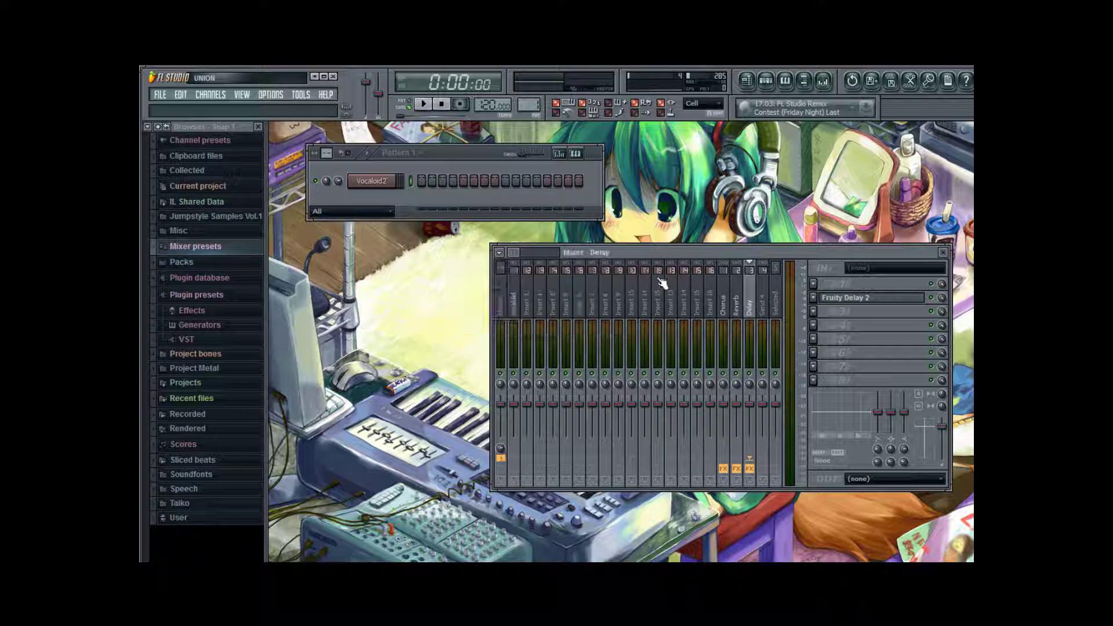
# Check the Reverb, Chorus and Delay sends' effects, then reselect the vocaloid track
pyautogui.click(737, 300)
pyautogui.click(725, 299)
pyautogui.click(749, 299)
pyautogui.click(519, 304)
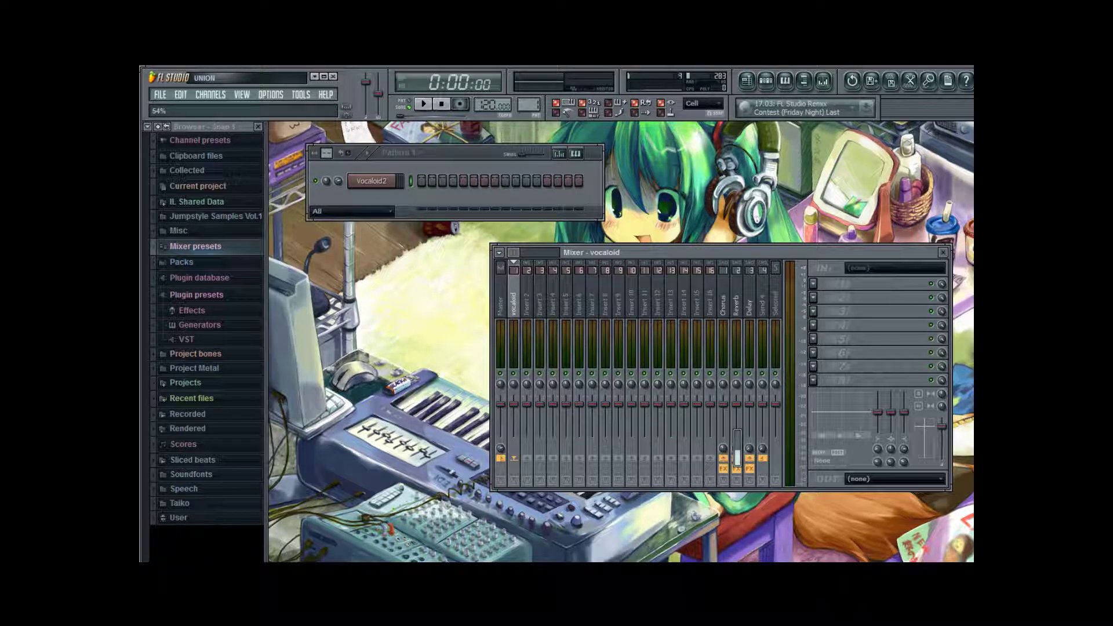
# Drag the vocaloid track's Reverb send to about 54% and bring up FX slot 1's plugin list
pyautogui.moveTo(737, 447); pyautogui.dragTo(737, 460)
pyautogui.click(813, 284)
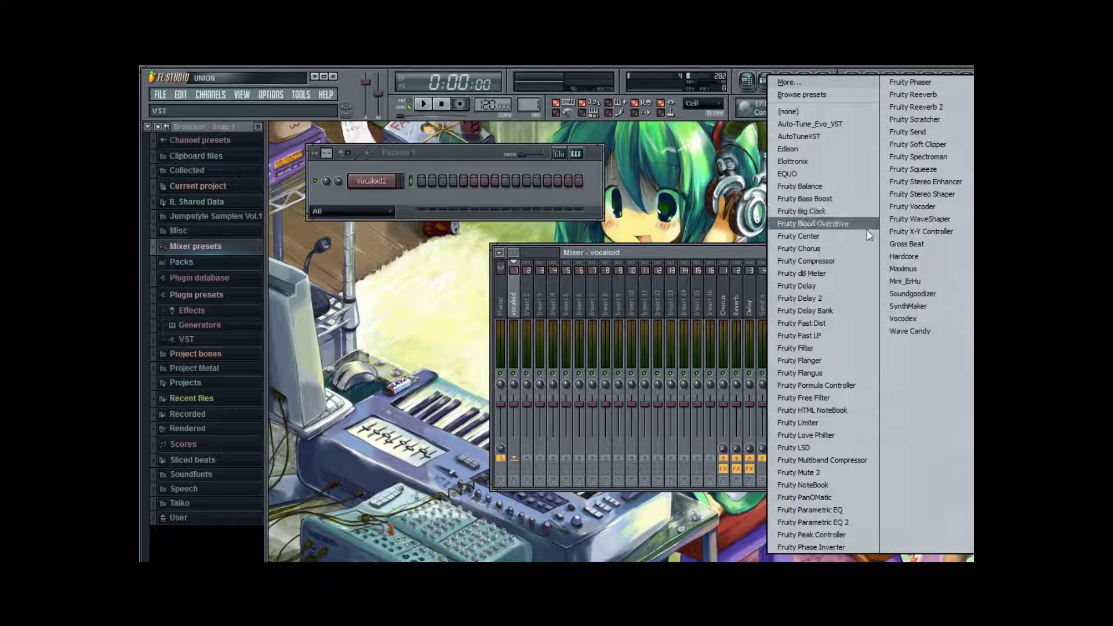
# Load Maximus into the vocaloid track's first FX slot, browse its presets, then close its window
pyautogui.click(903, 268)
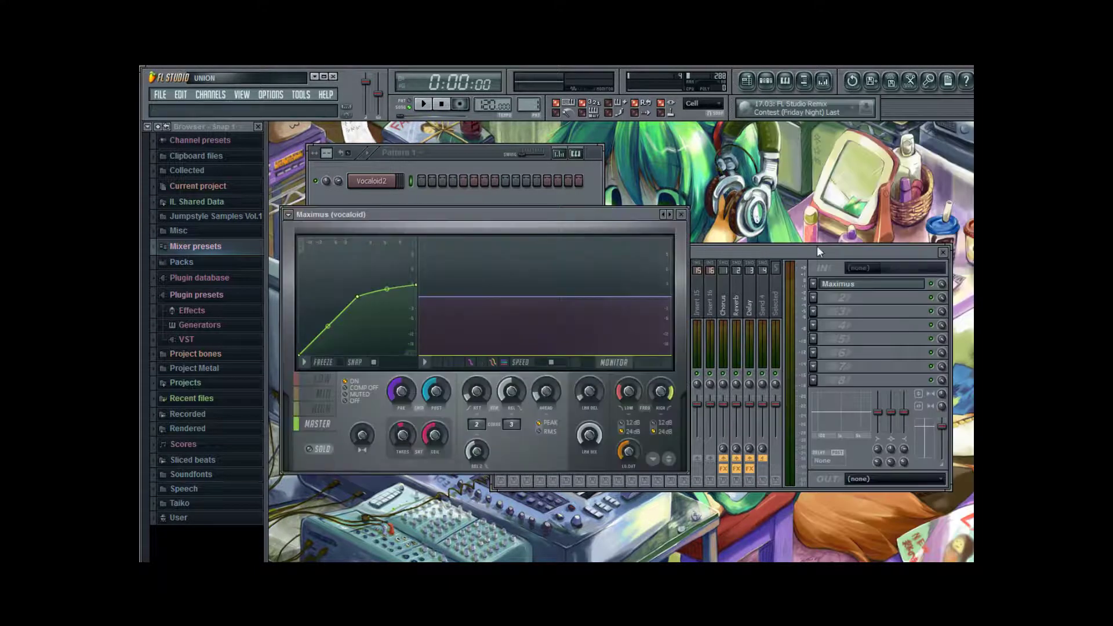
pyautogui.moveTo(599, 210); pyautogui.dragTo(672, 227)
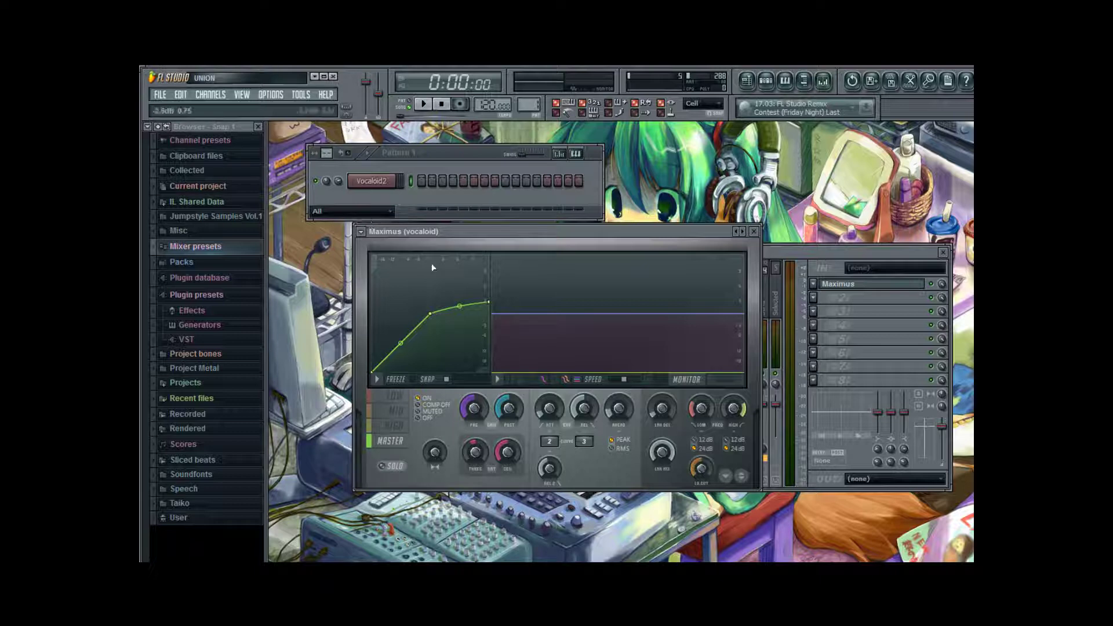
pyautogui.click(361, 231)
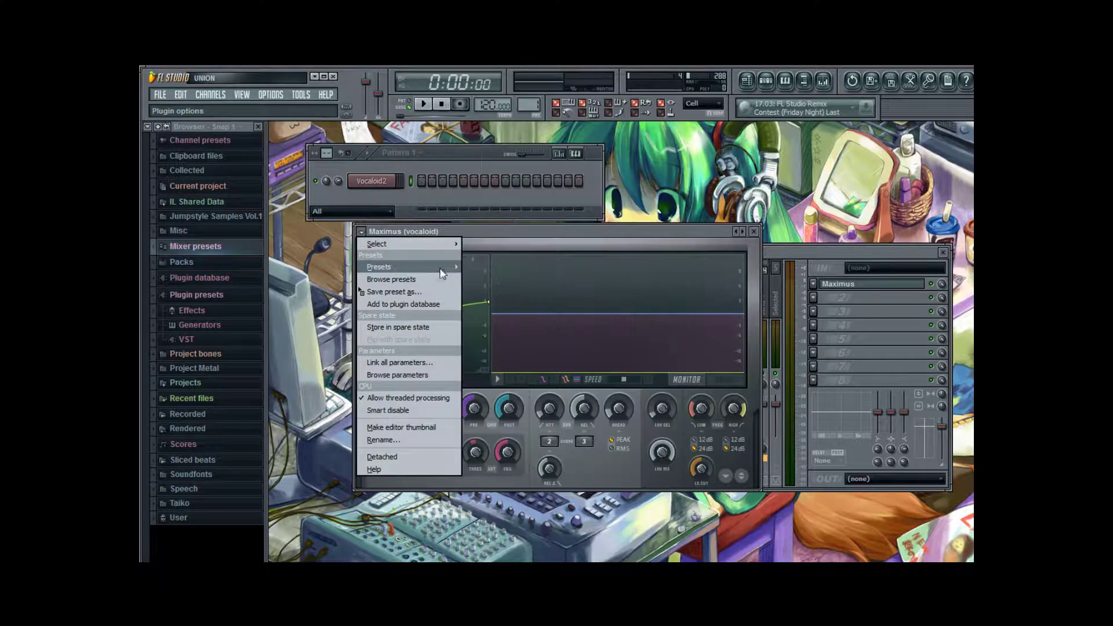
pyautogui.moveTo(440, 269)
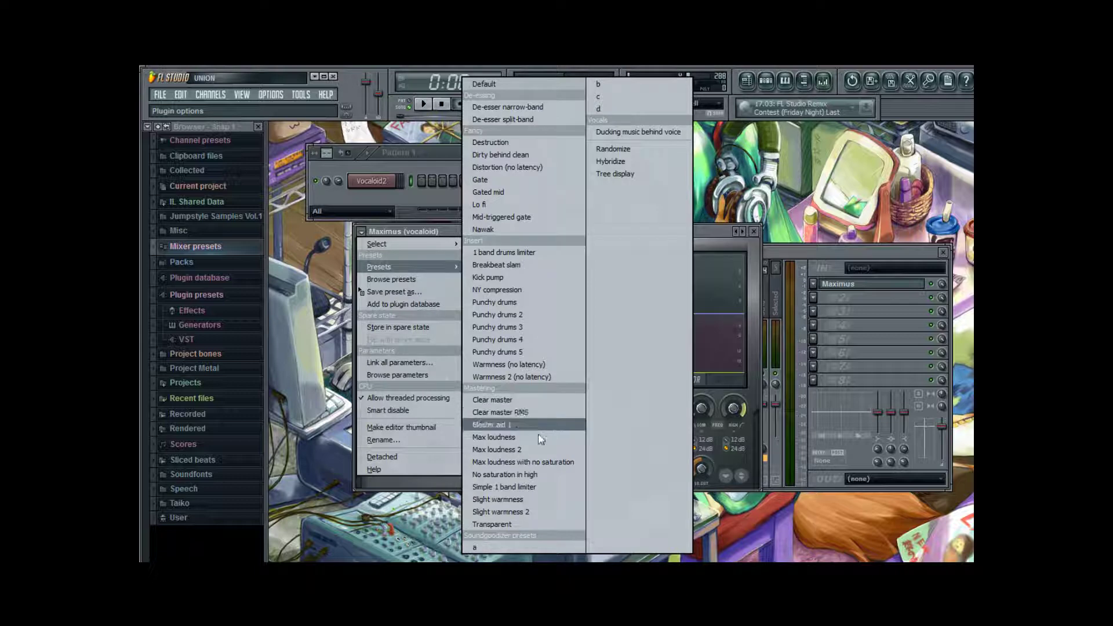
pyautogui.click(554, 543)
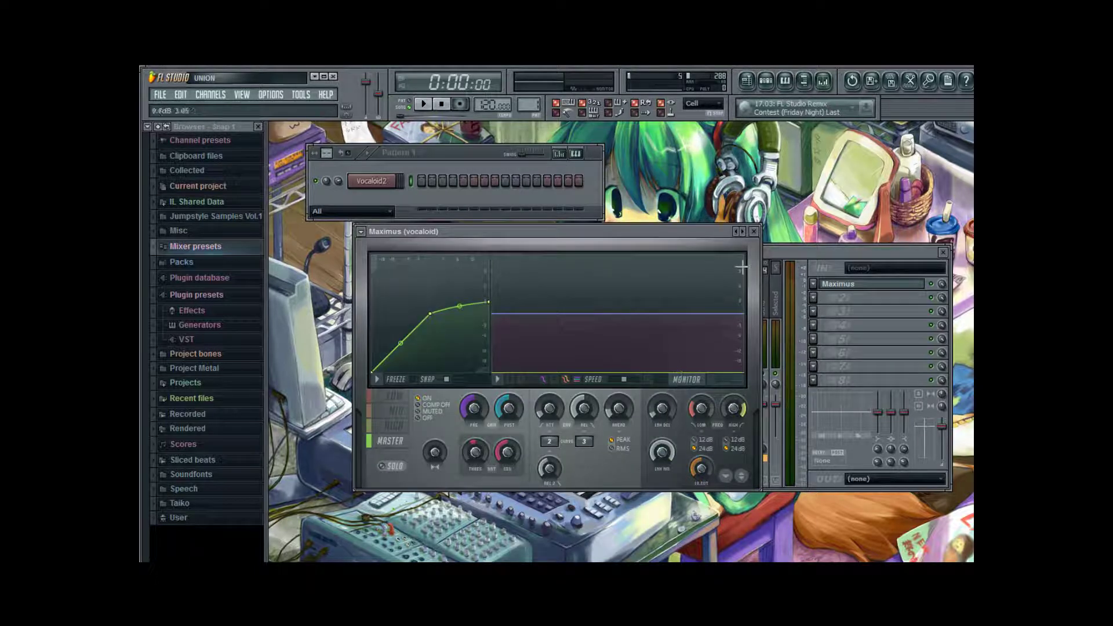
pyautogui.click(753, 231)
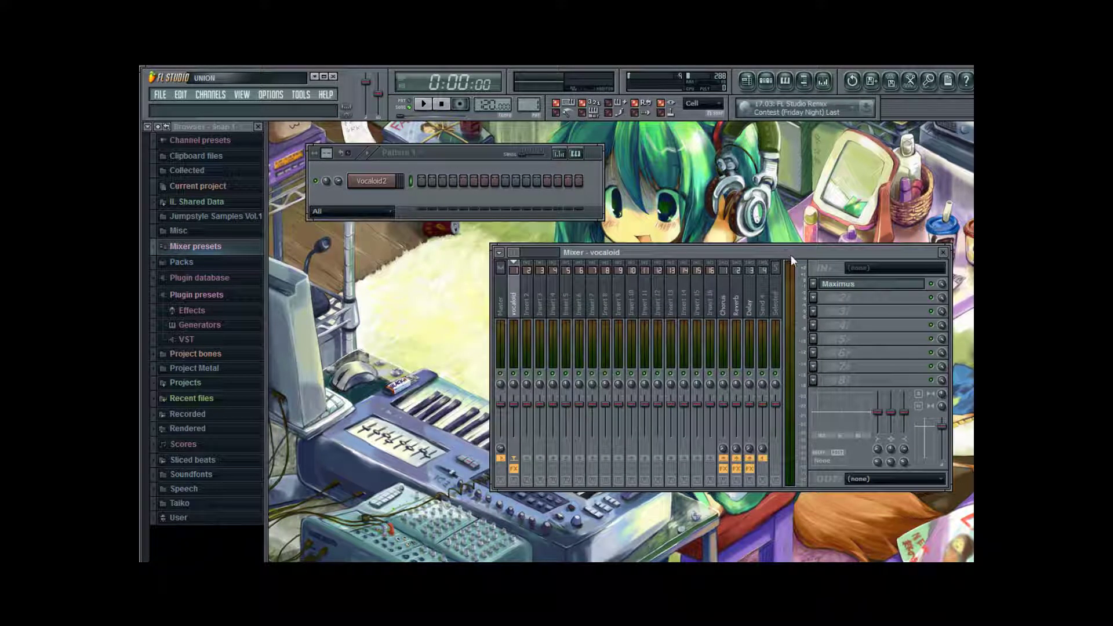
# Load Fruity Parametric EQ 2 into FX slot 2 after Maximus, then close its window and menus
pyautogui.click(814, 298)
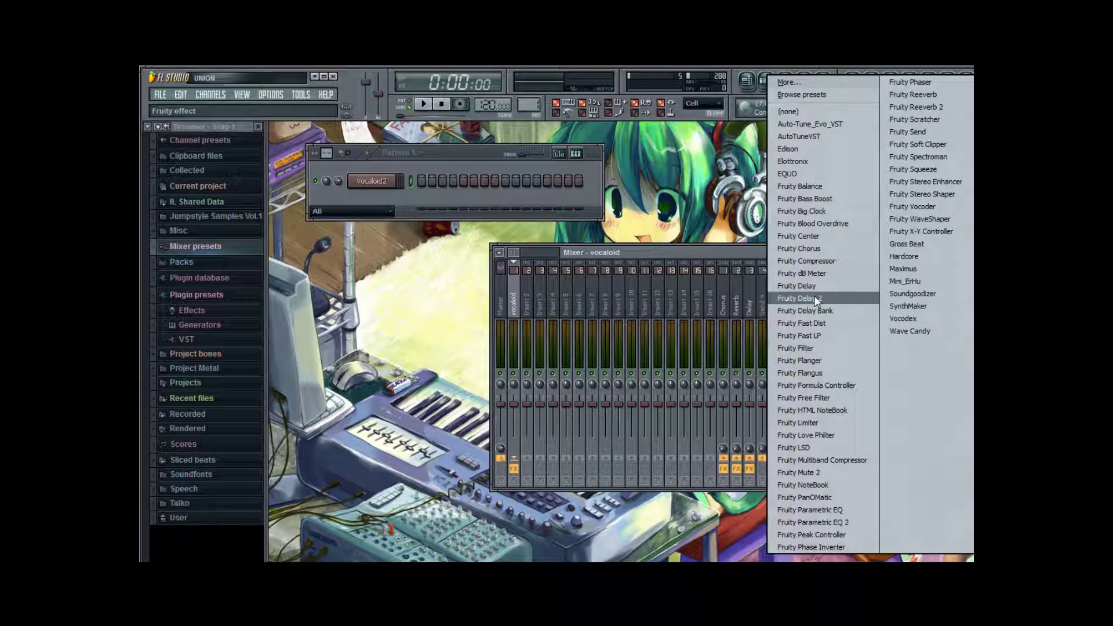
pyautogui.click(863, 520)
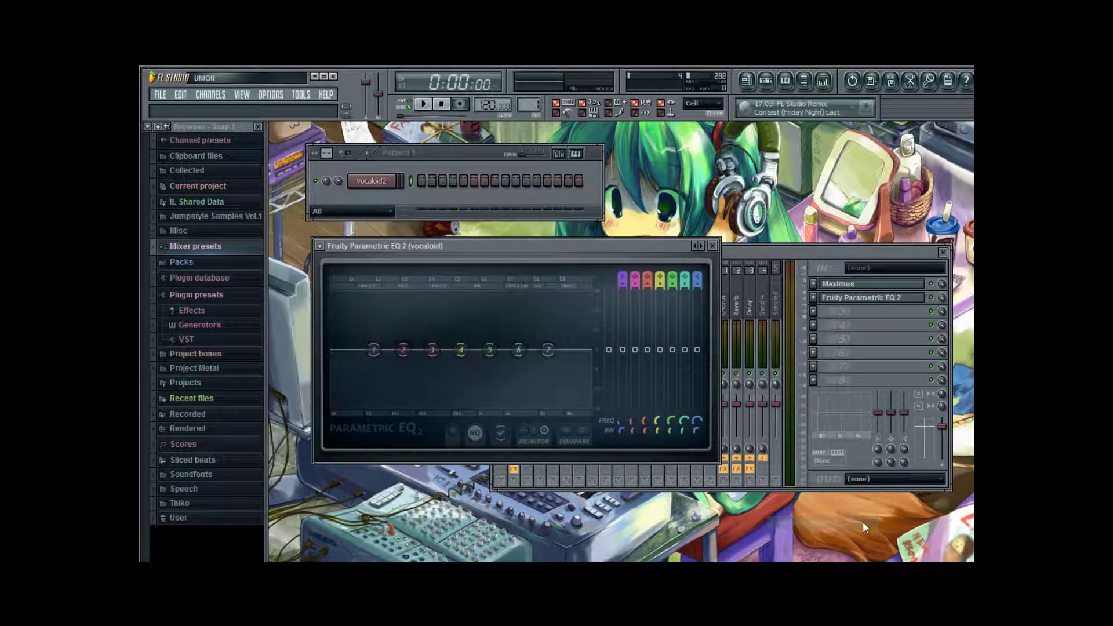
pyautogui.click(713, 246)
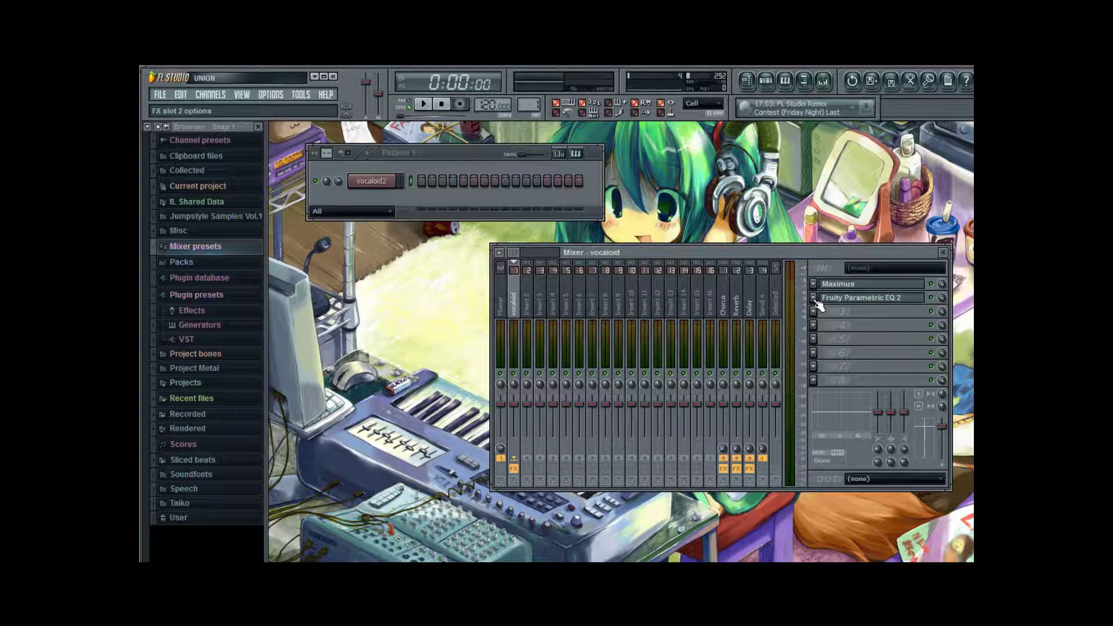
pyautogui.click(813, 298)
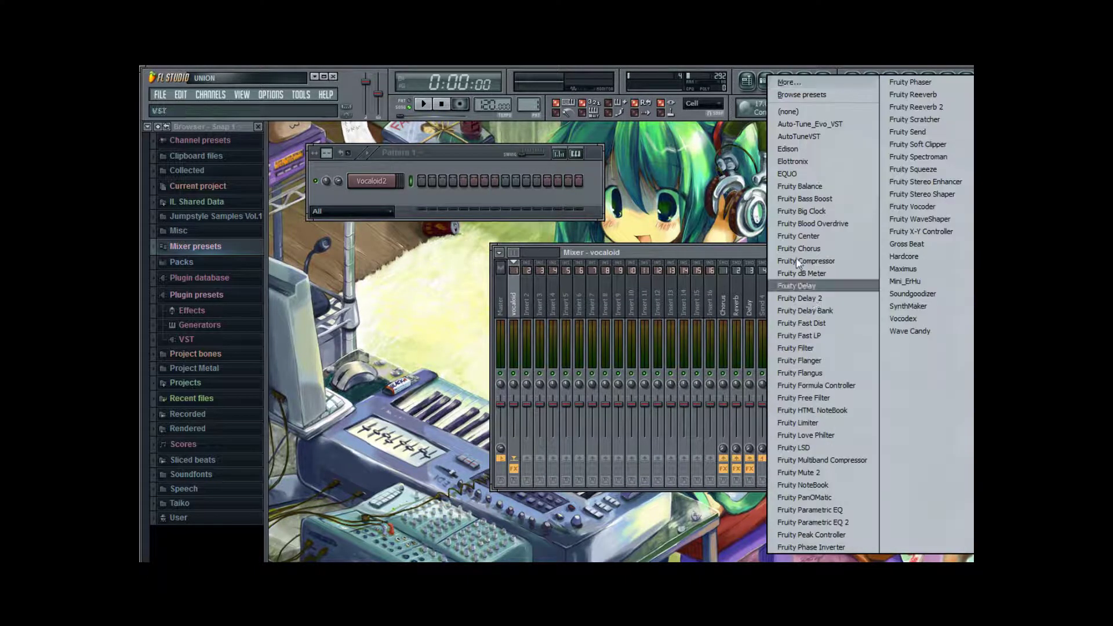
pyautogui.click(746, 184)
pyautogui.click(813, 298)
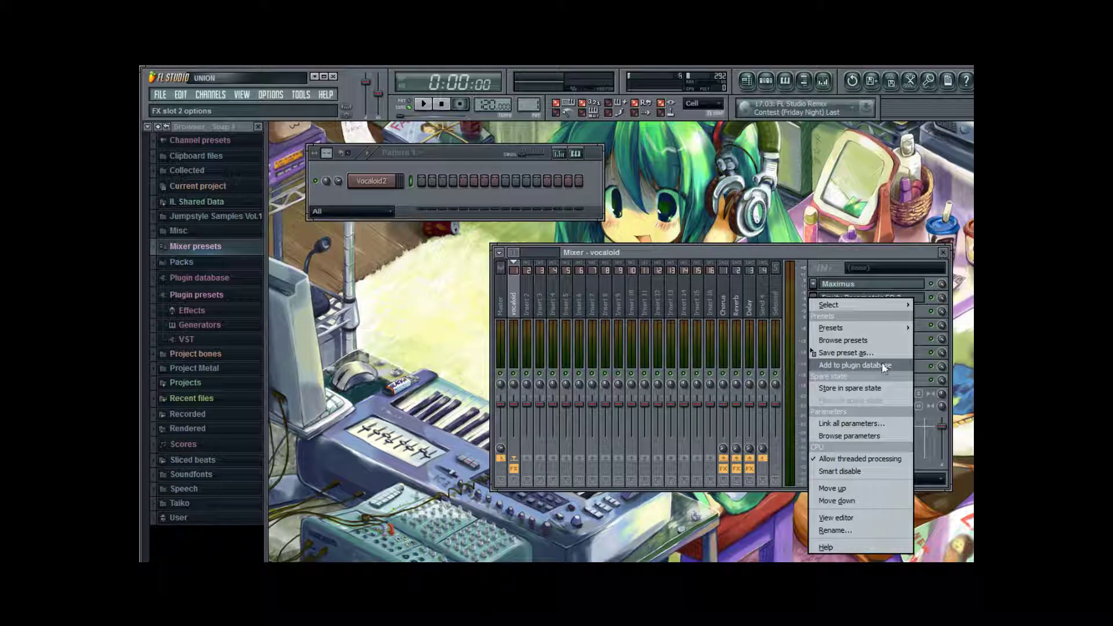
pyautogui.moveTo(888, 305)
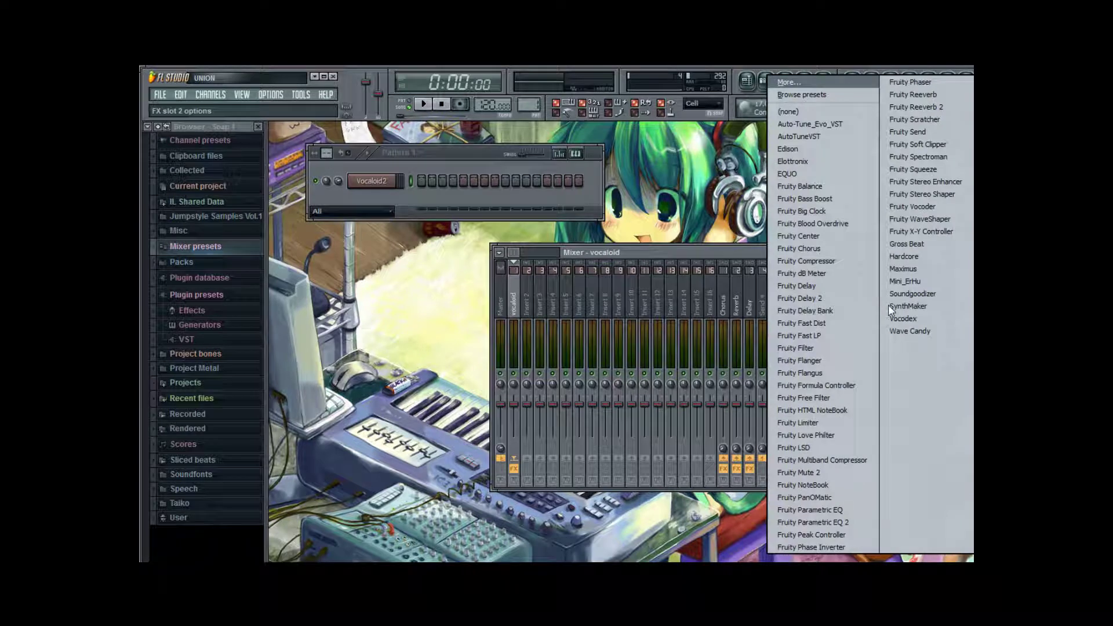
pyautogui.press('Escape')
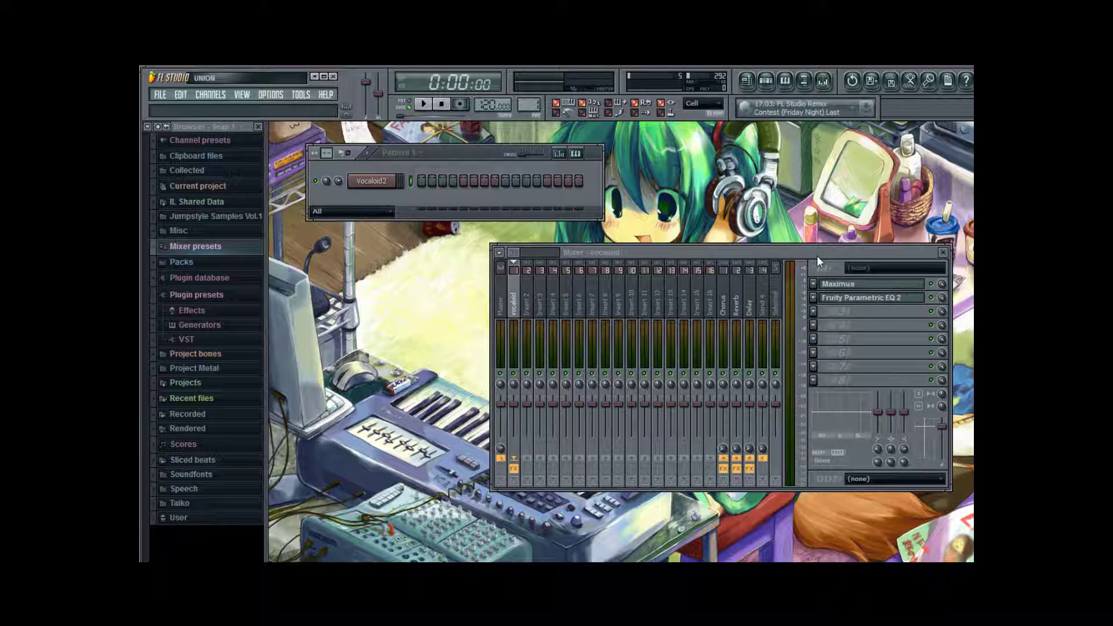
# Show the Playlist on the right with the mixer lower left, both windows visible
pyautogui.moveTo(799, 250); pyautogui.dragTo(625, 282)
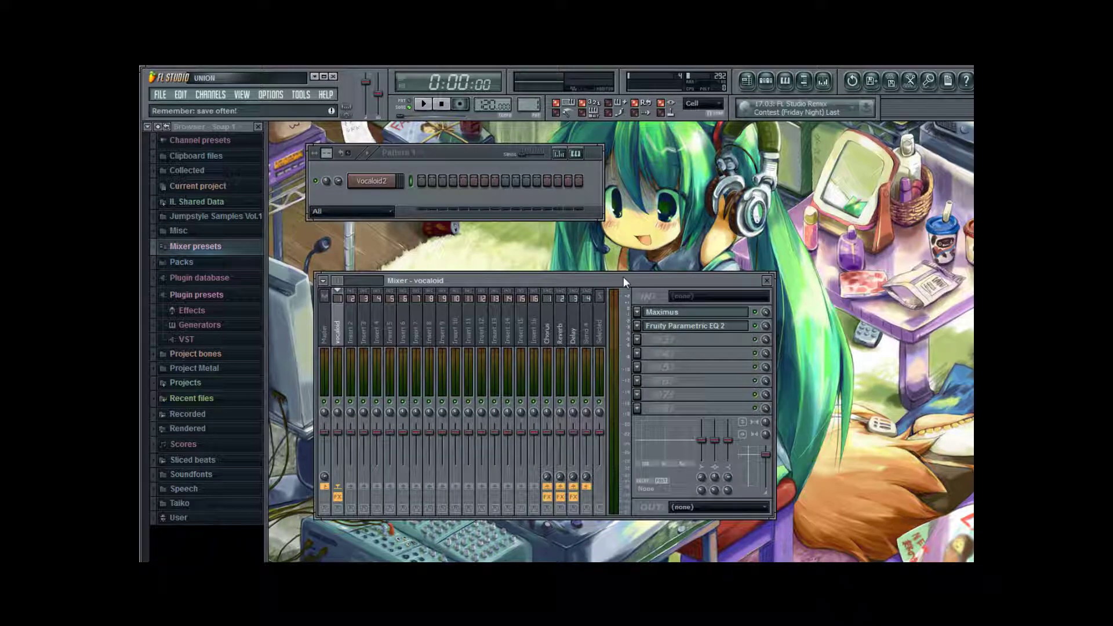
pyautogui.click(757, 84)
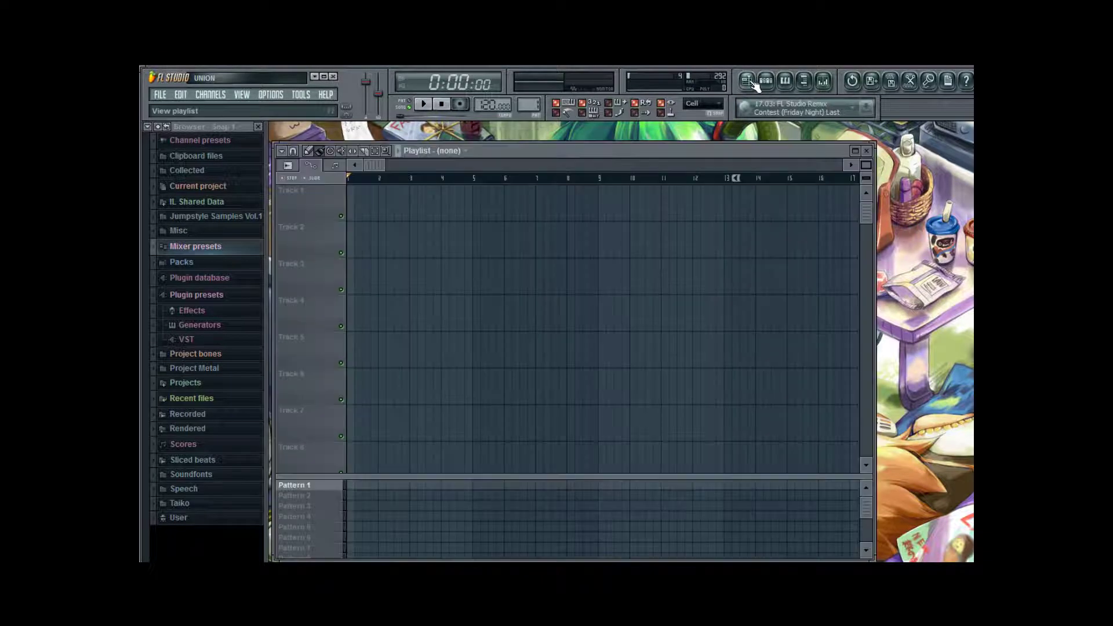
pyautogui.moveTo(531, 150); pyautogui.dragTo(826, 152)
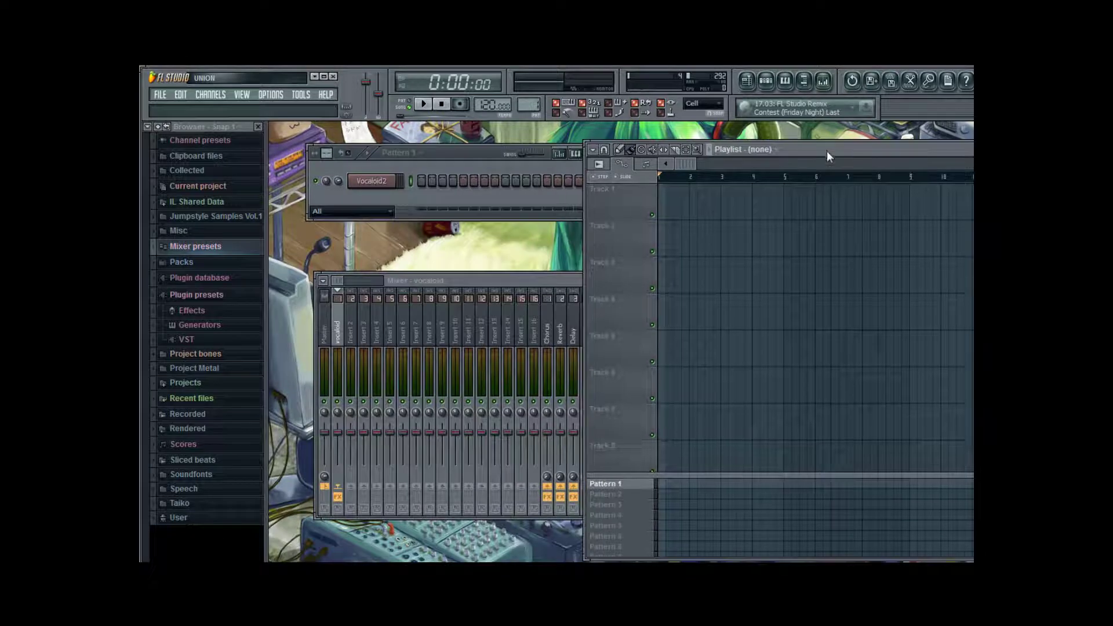
pyautogui.moveTo(524, 281); pyautogui.dragTo(494, 261)
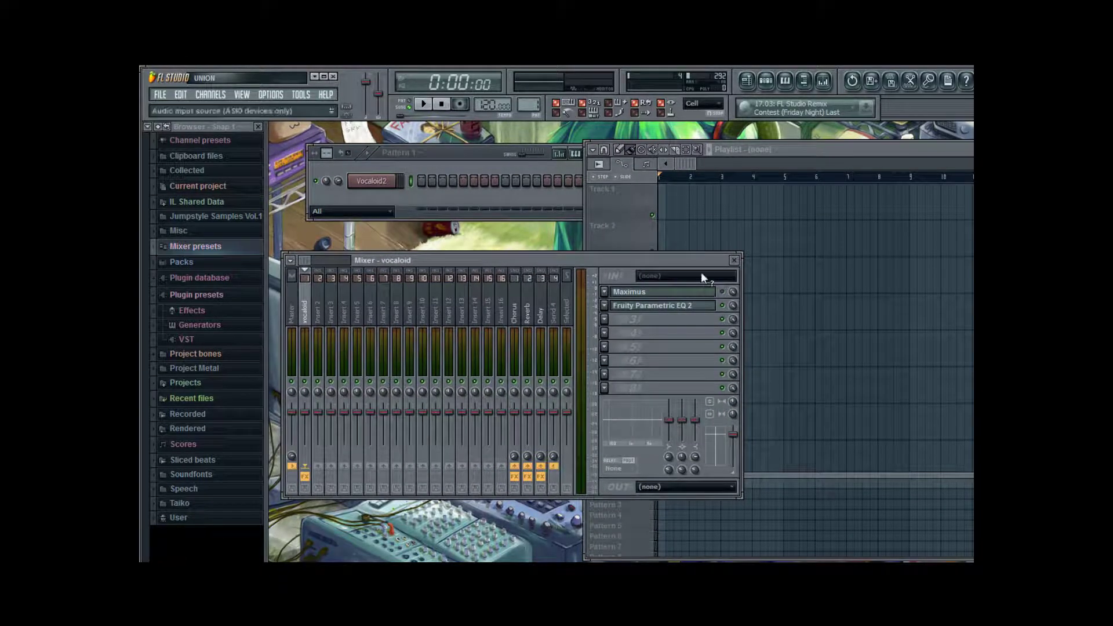
pyautogui.moveTo(697, 259); pyautogui.dragTo(701, 302)
pyautogui.click(810, 152)
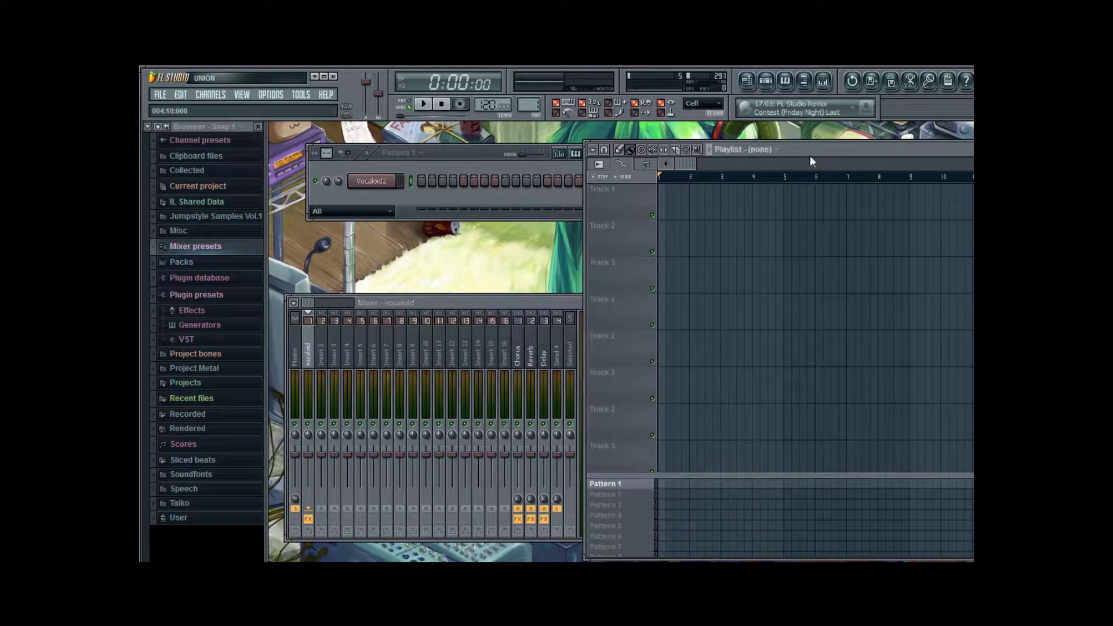